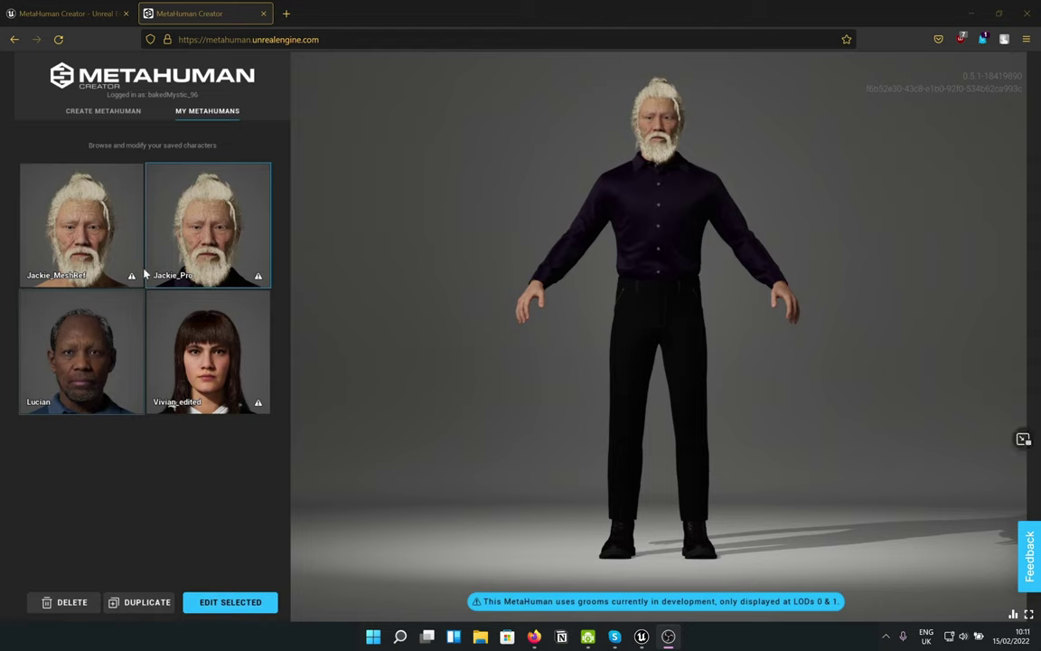
- Load the Jackie_MeshRef MetaHuman, then return to its content folder in the Unreal Editor
left_click(91, 254)
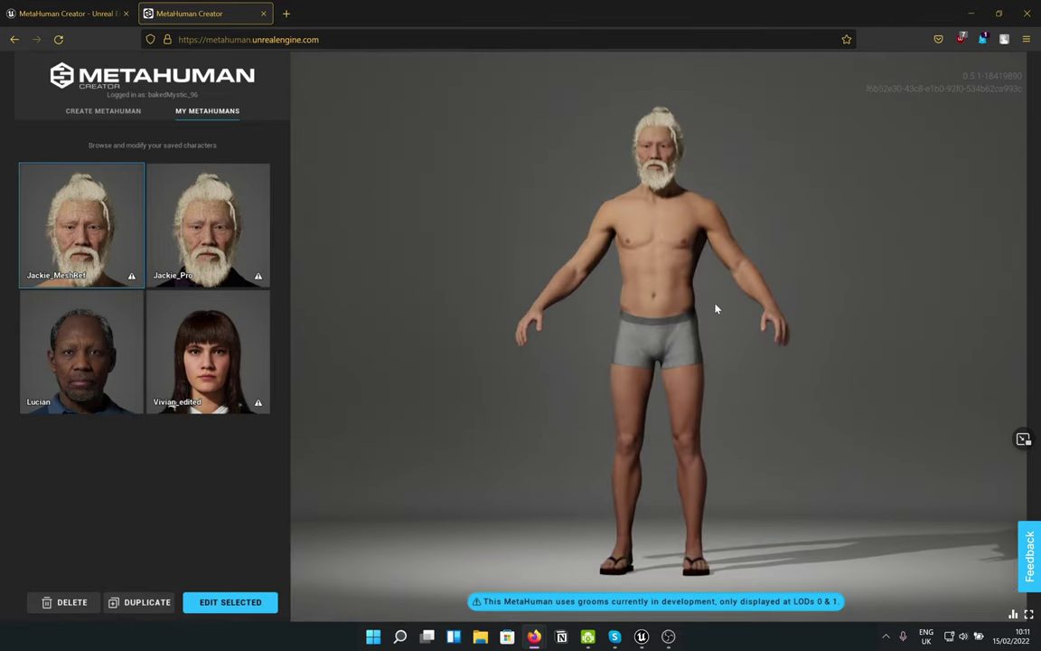
left_click(974, 8)
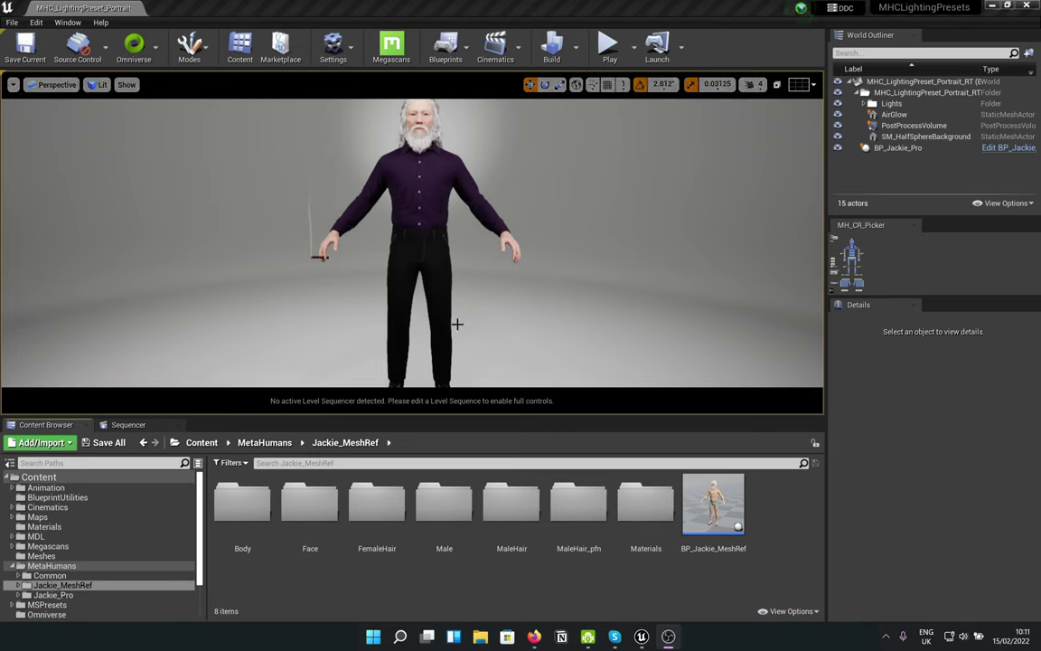
- Open the MH_Idle level sequence from Content > Animation, scrub to preview the idle animation, then show the Animation folder again
left_click(201, 442)
double_click(237, 502)
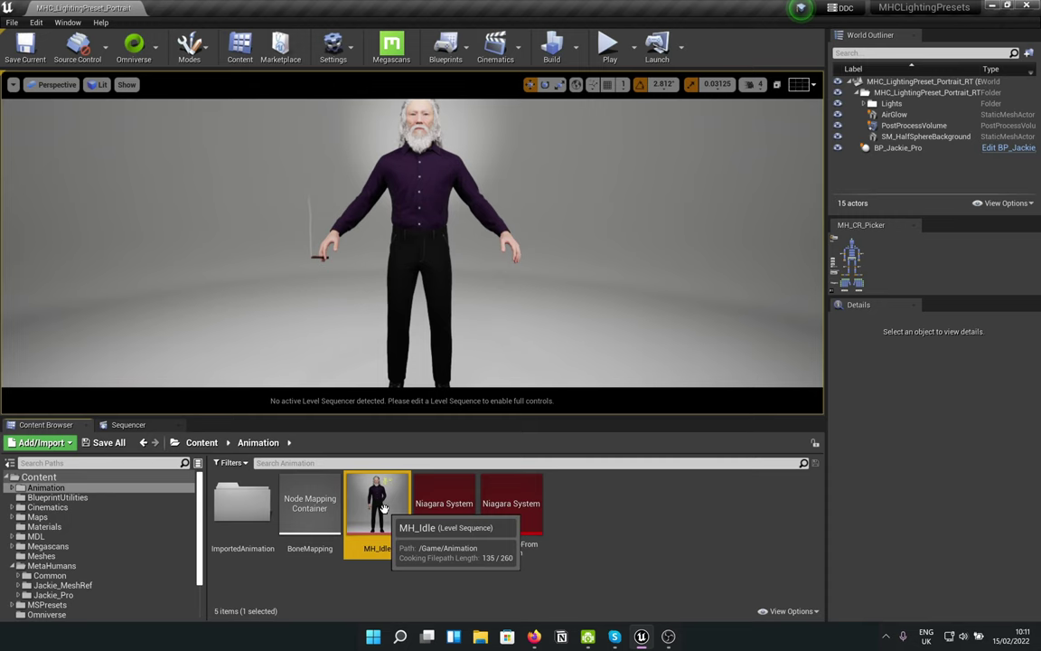
double_click(383, 508)
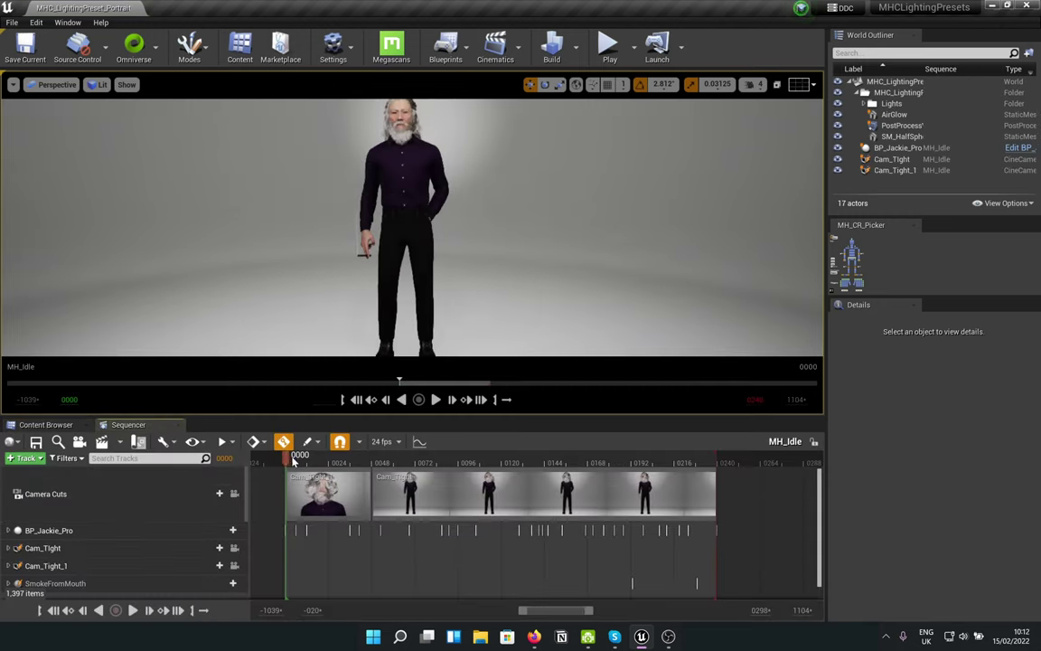
left_click_drag(293, 461, 293, 490)
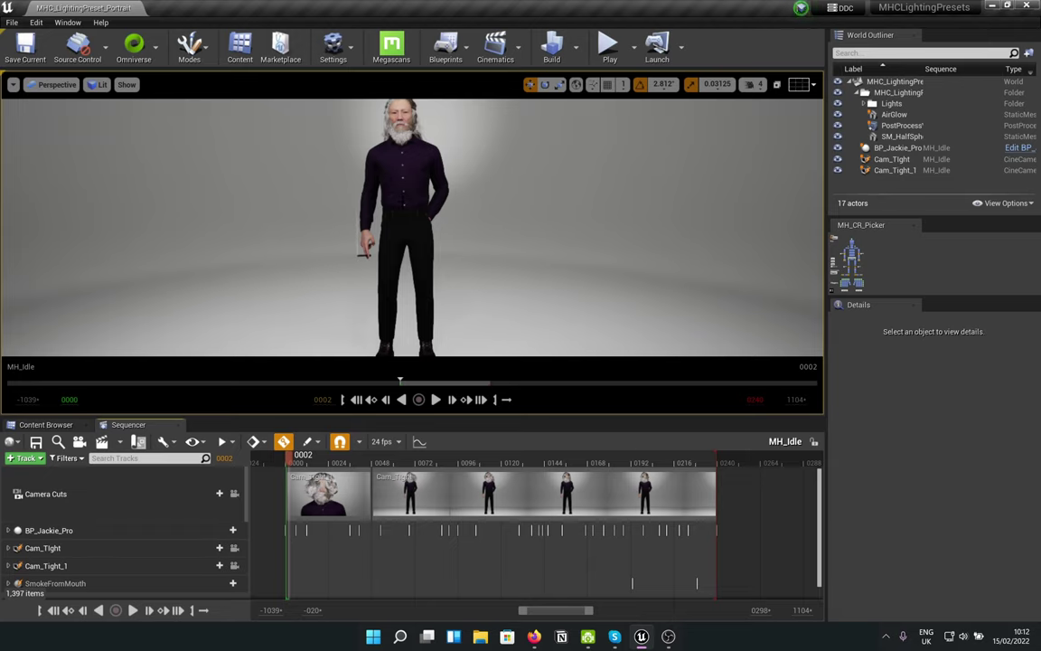
left_click(47, 425)
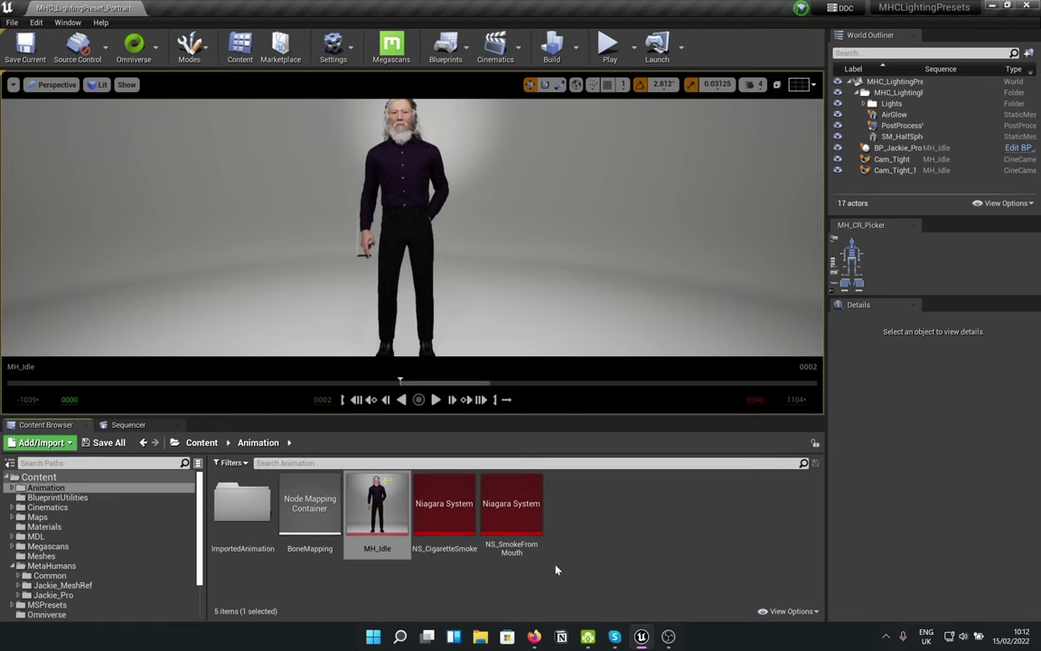
- Create a new Niagara system in the Animation folder from the Fountain emitter template
right_click(601, 527)
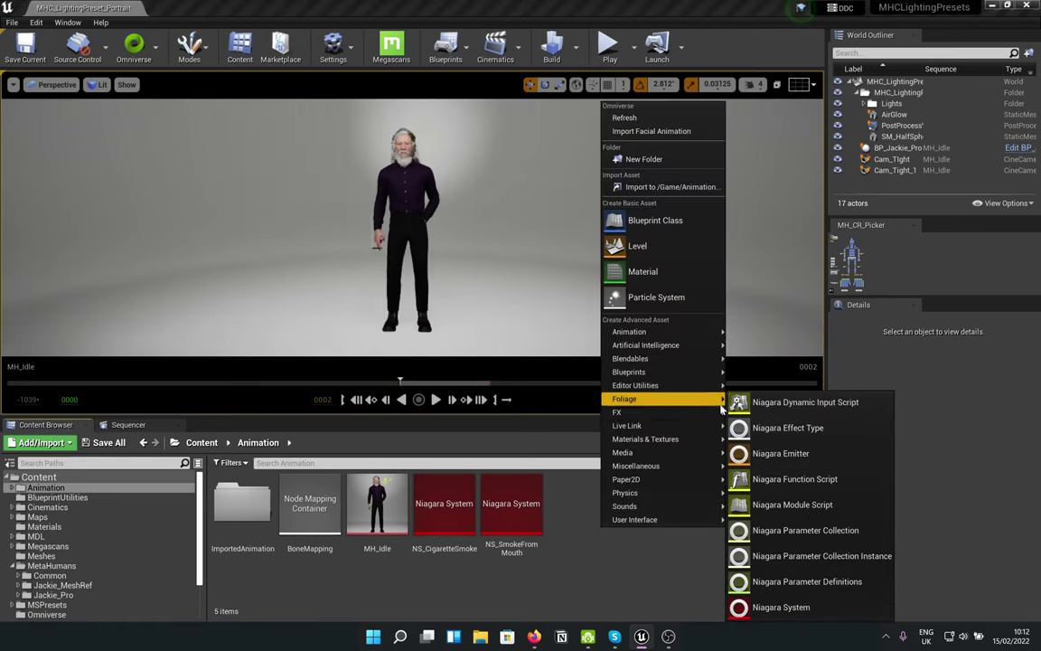
left_click(779, 606)
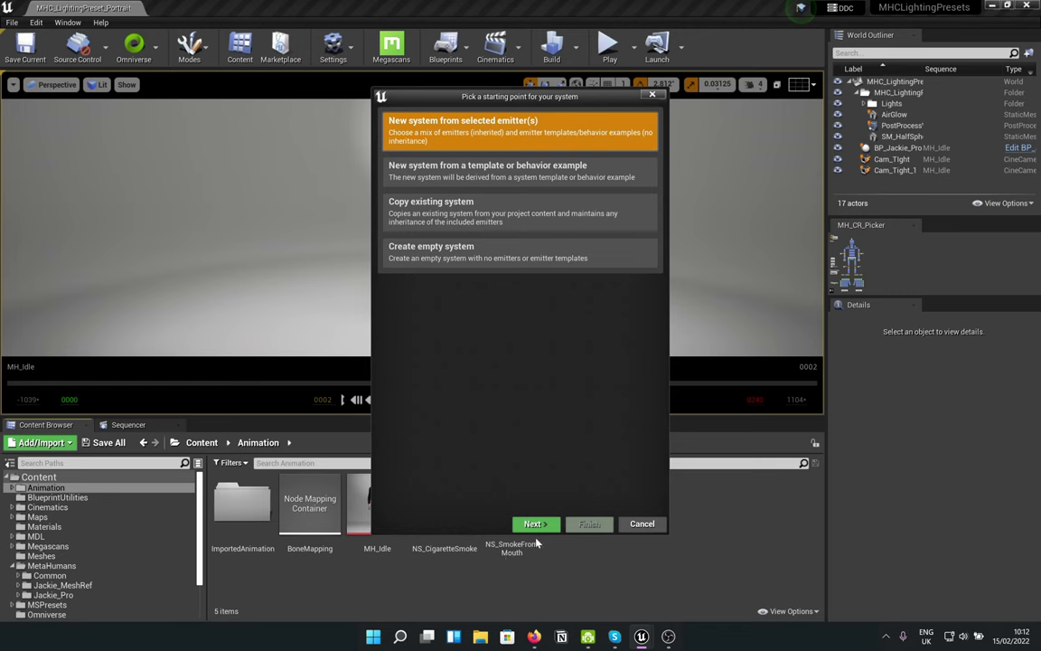
left_click(533, 524)
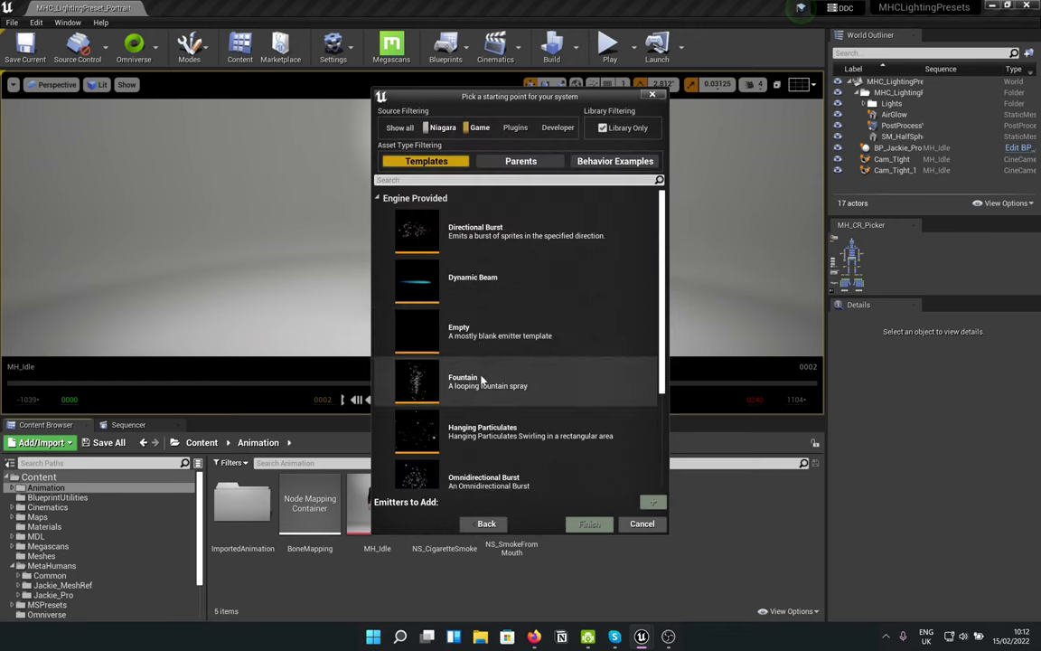
left_click(472, 378)
left_click(653, 501)
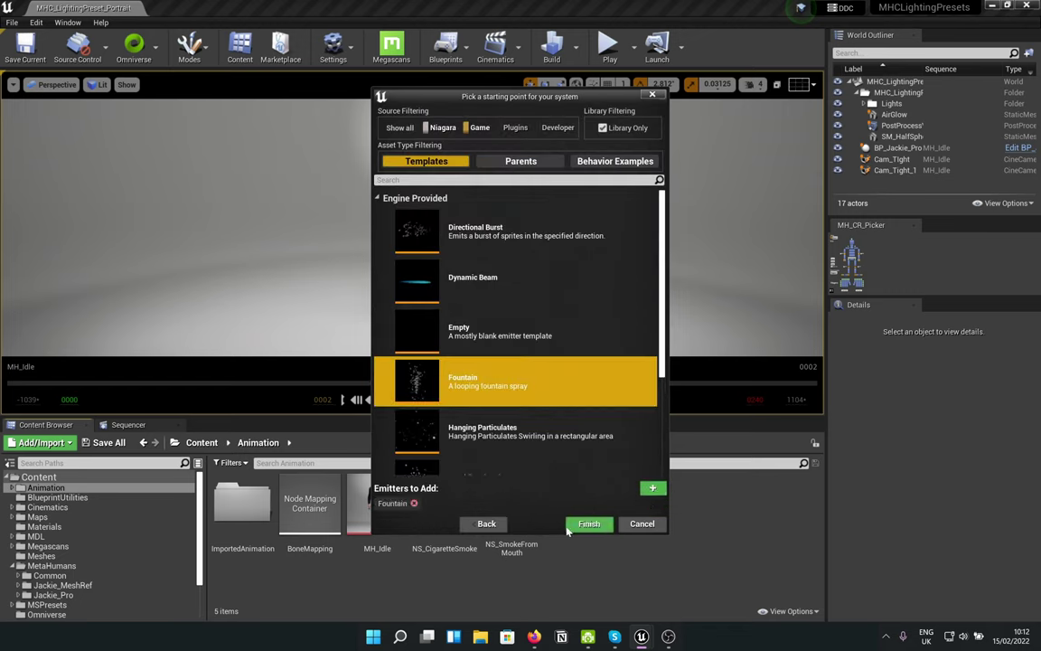
left_click(570, 529)
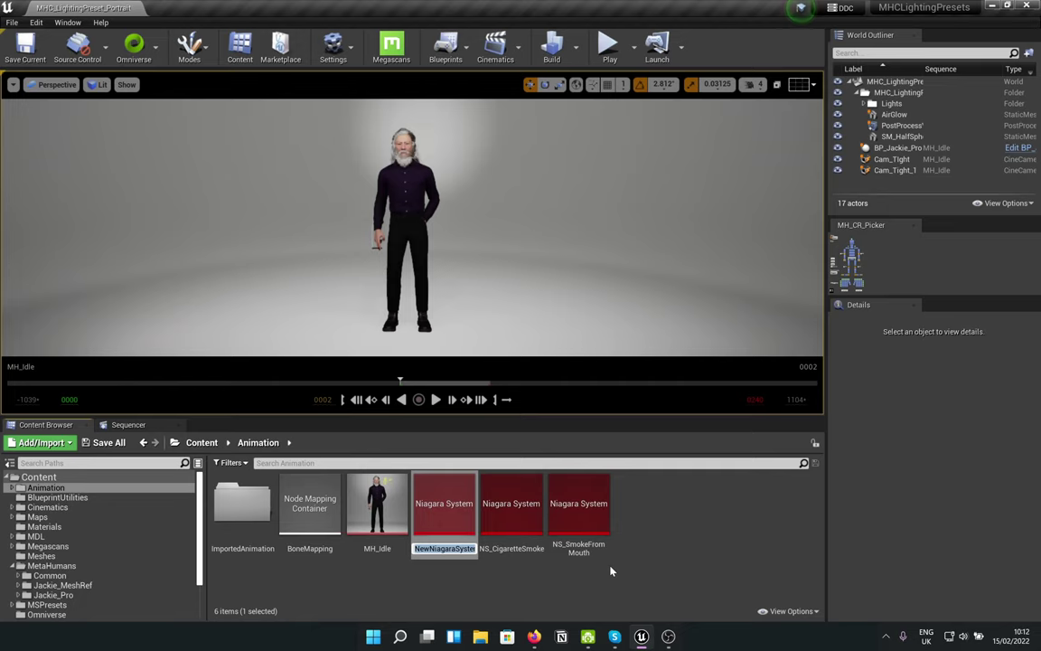
- Name the new system NS_SkMeshPArticles and open it in the Niagara editor
type("NS_")
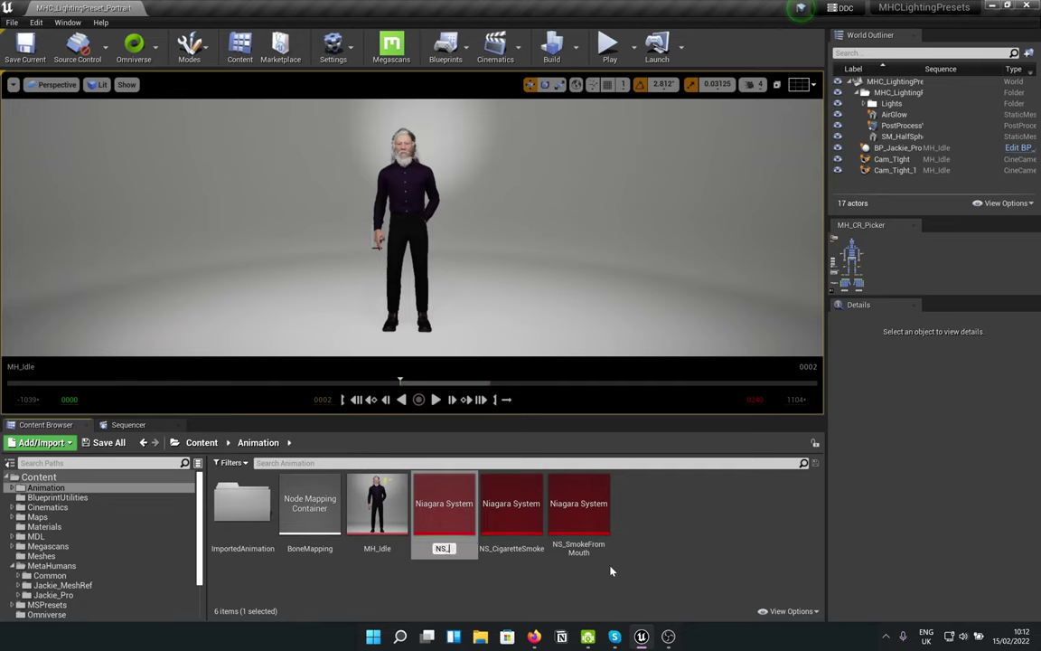
type("SkMeshPArticles")
key("Return")
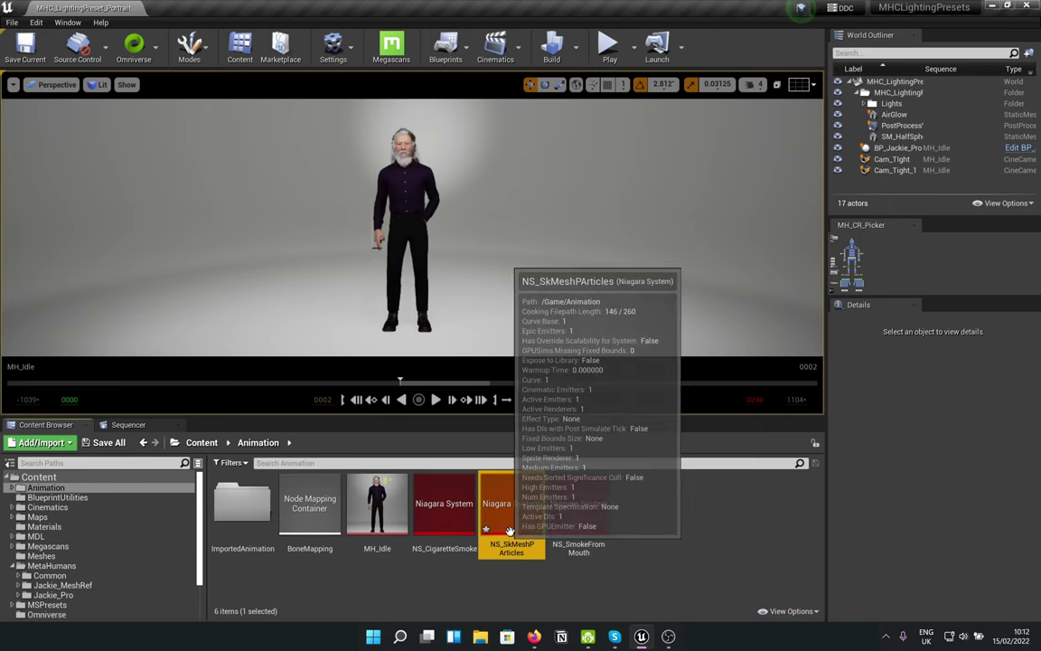
right_click(511, 539)
key("Escape")
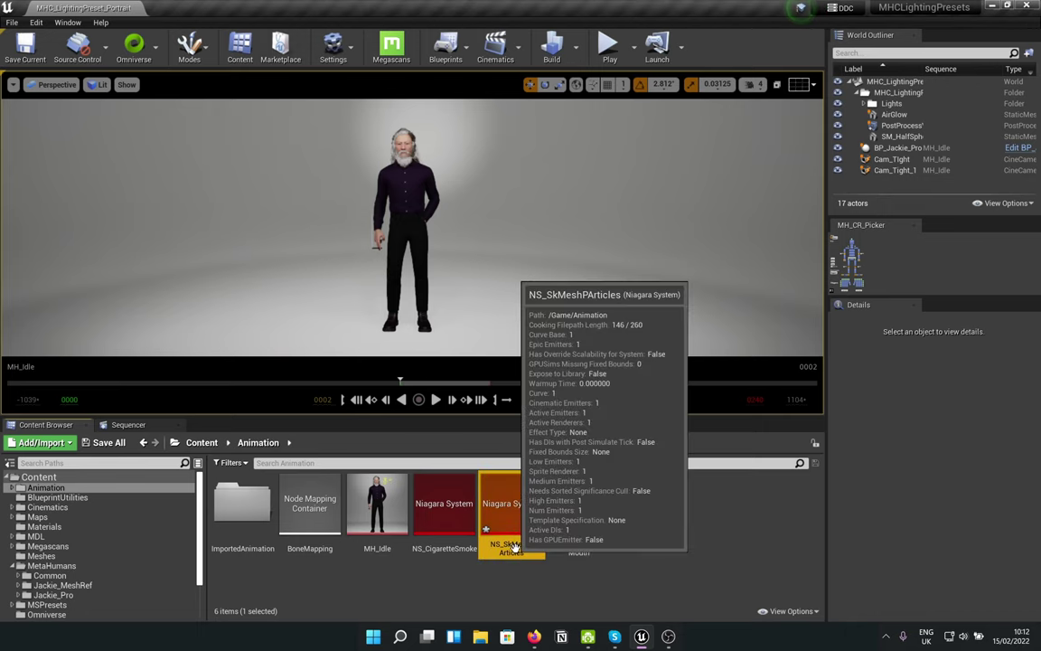
double_click(512, 542)
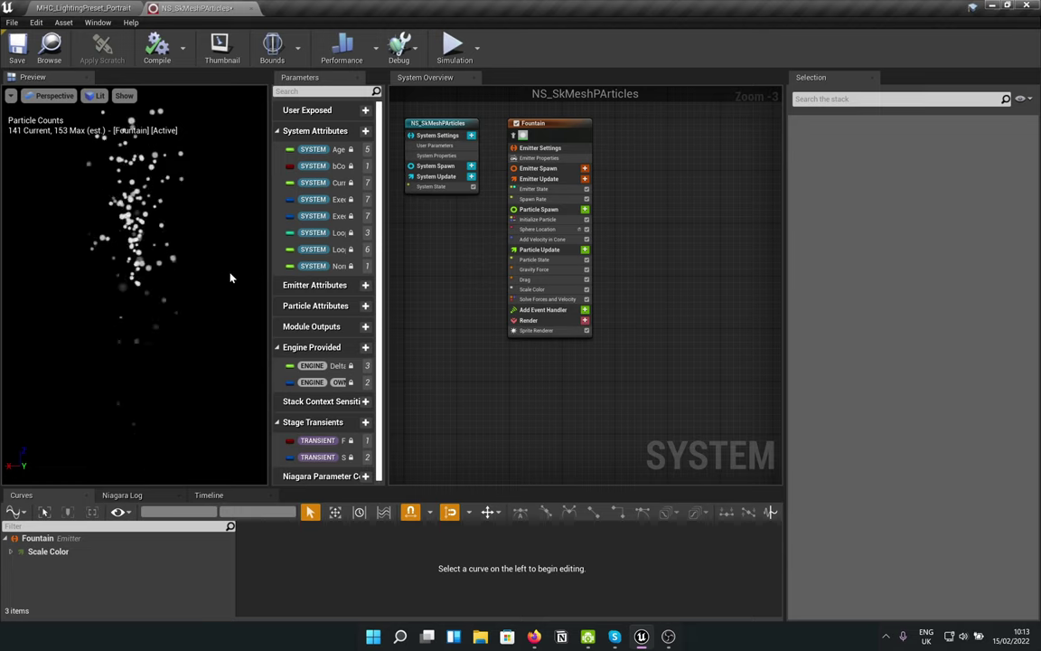
left_click(98, 21)
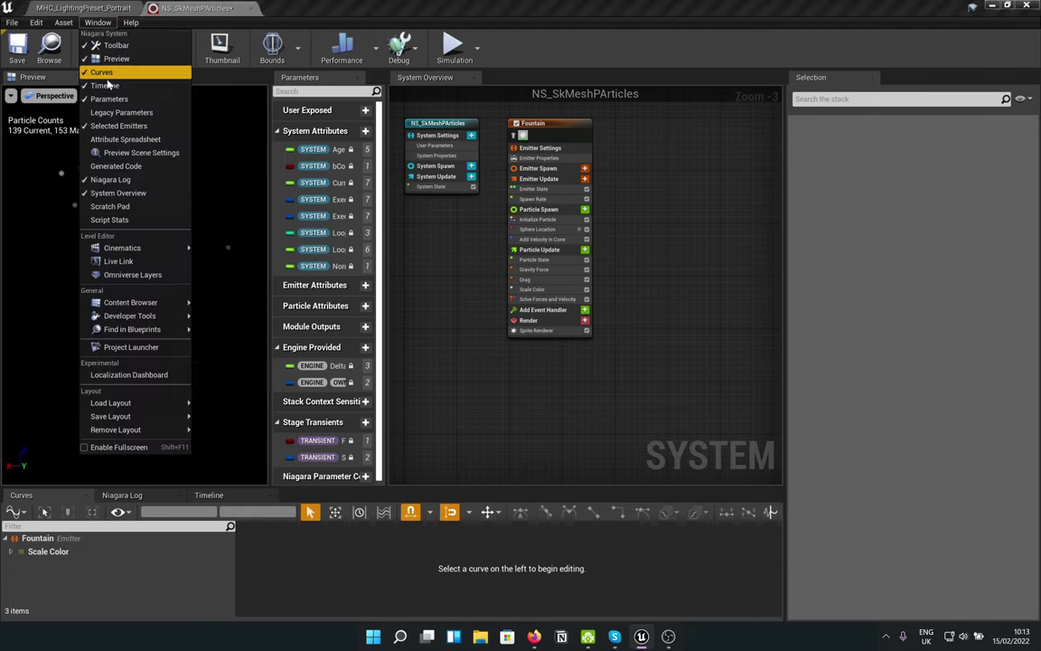
left_click(114, 154)
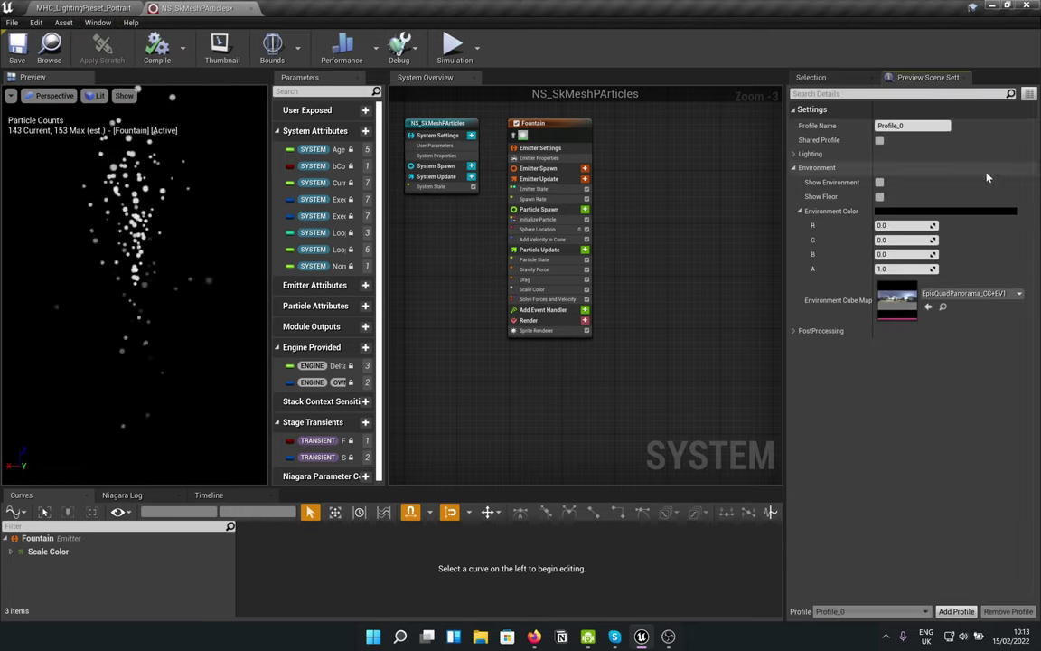
left_click(880, 182)
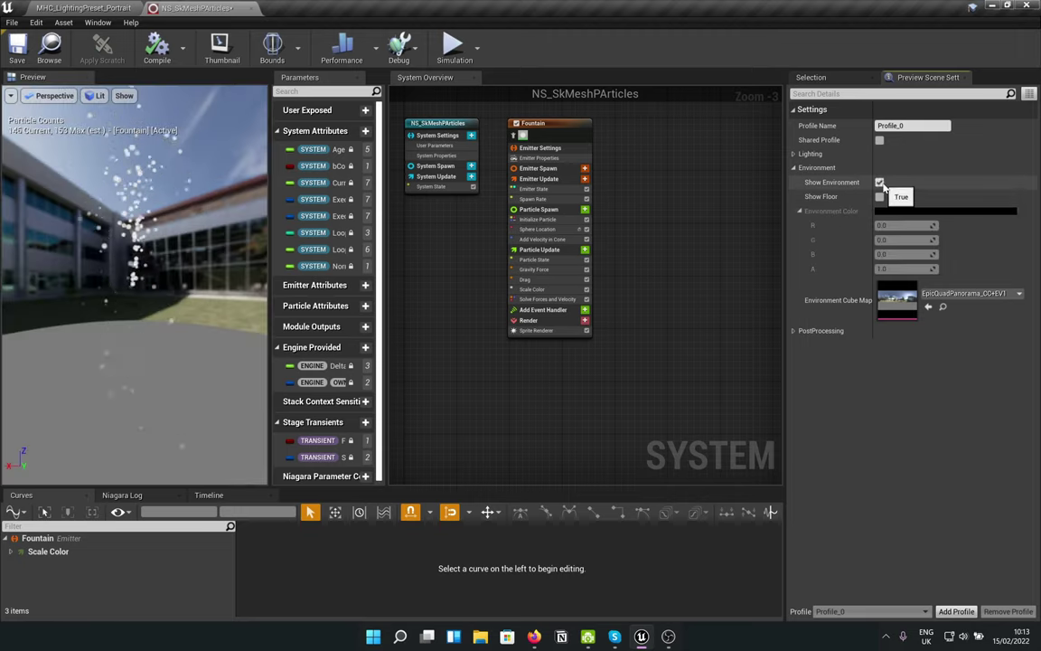
left_click(879, 182)
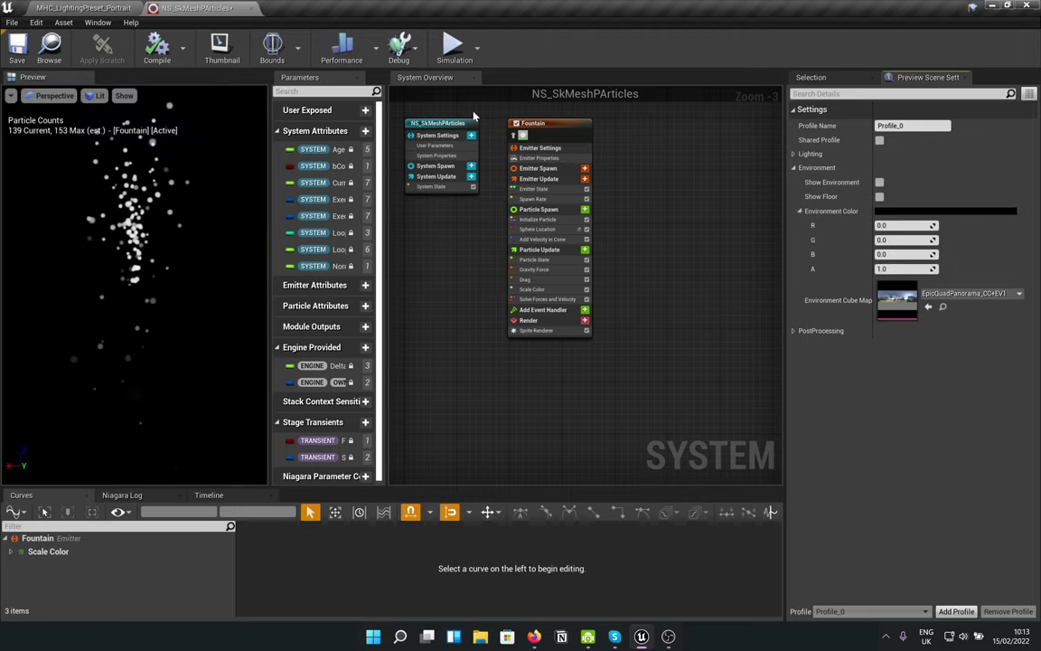
left_click(970, 79)
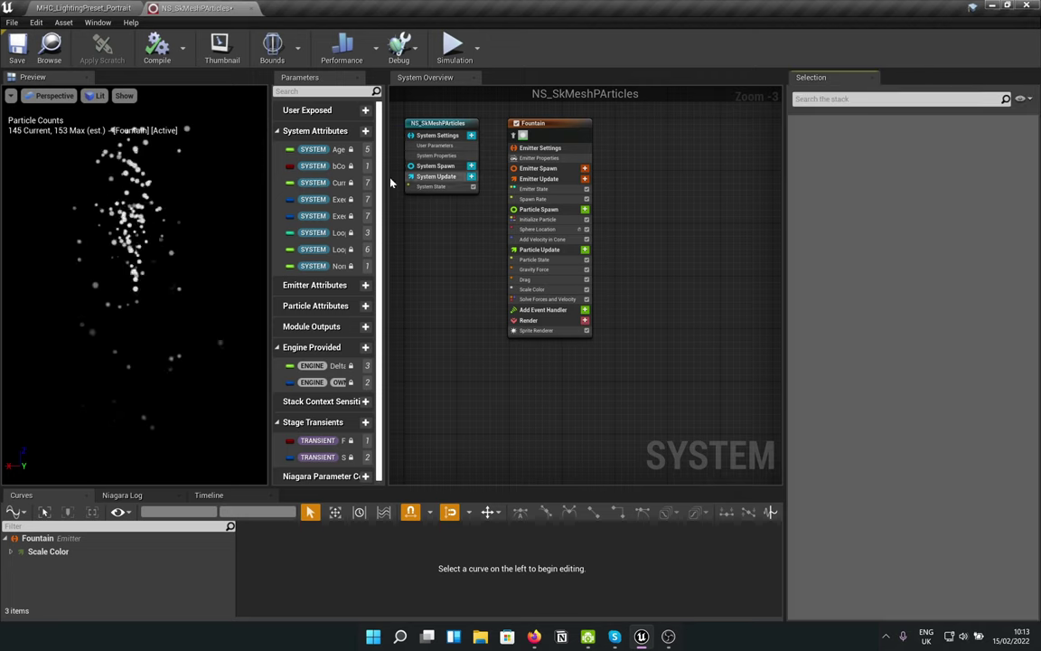
left_click(10, 96)
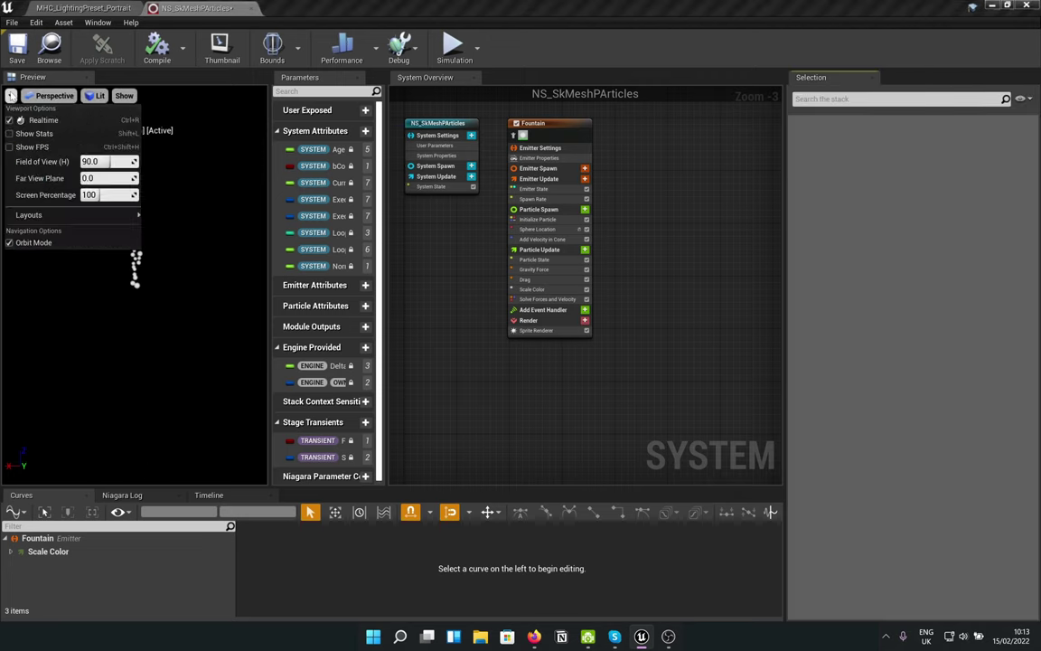
mouse_move(18, 215)
left_click(18, 244)
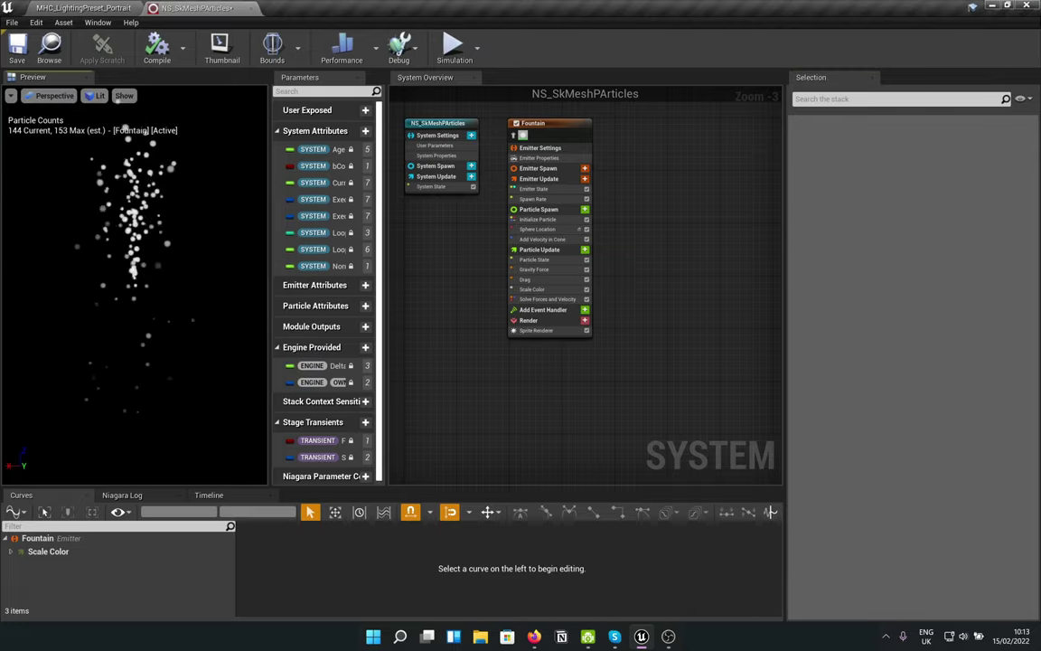
scroll(90, 181, "up", 2)
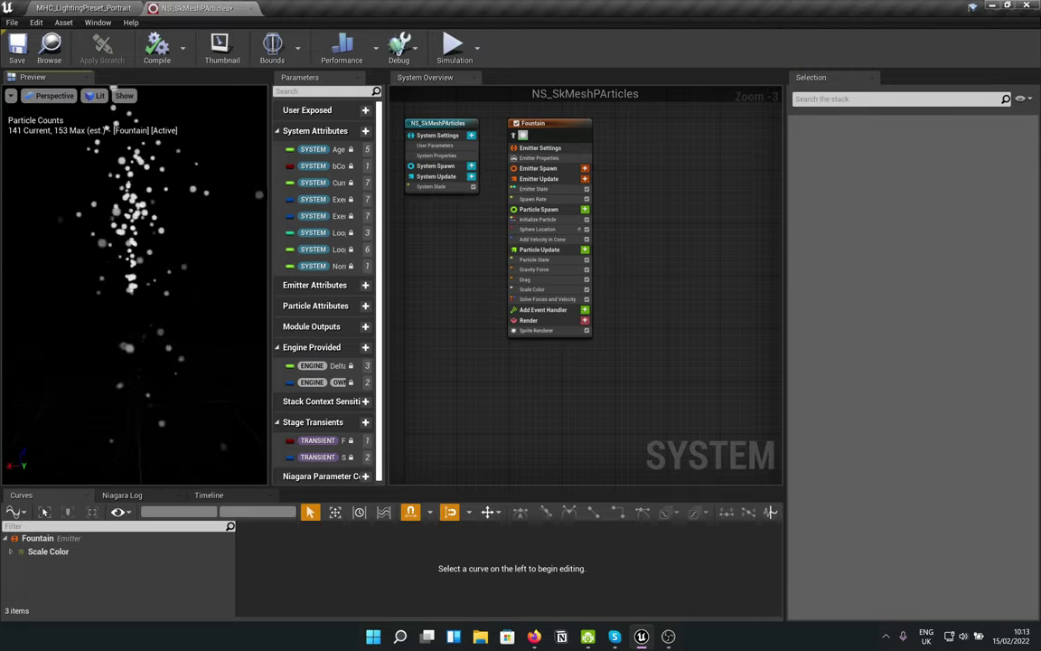
scroll(95, 129, "down", 2)
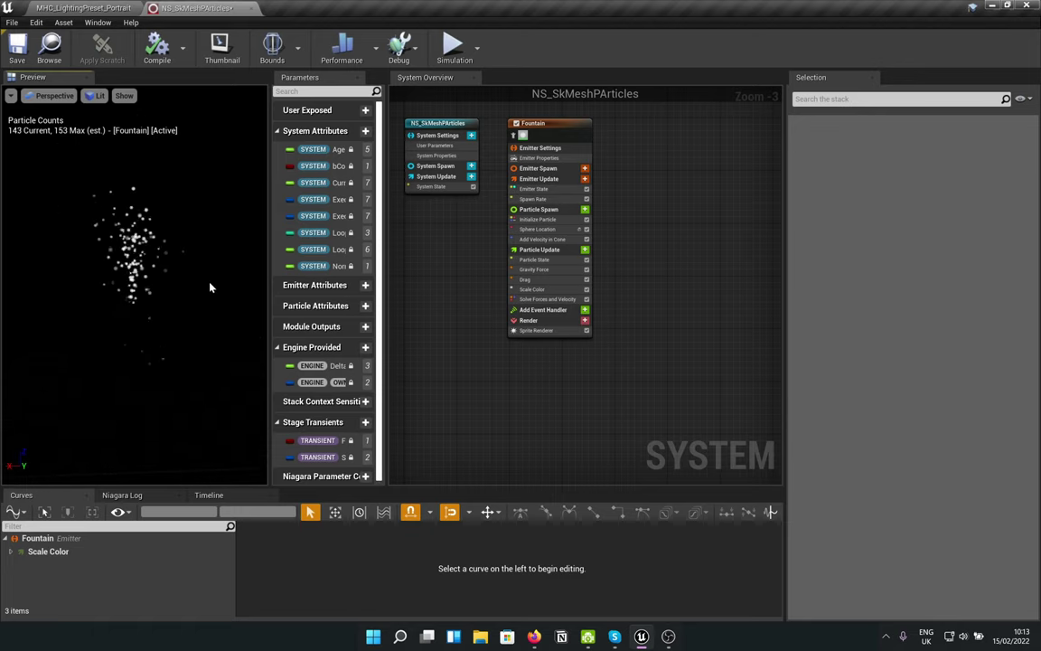
scroll(134, 280, "up", 2)
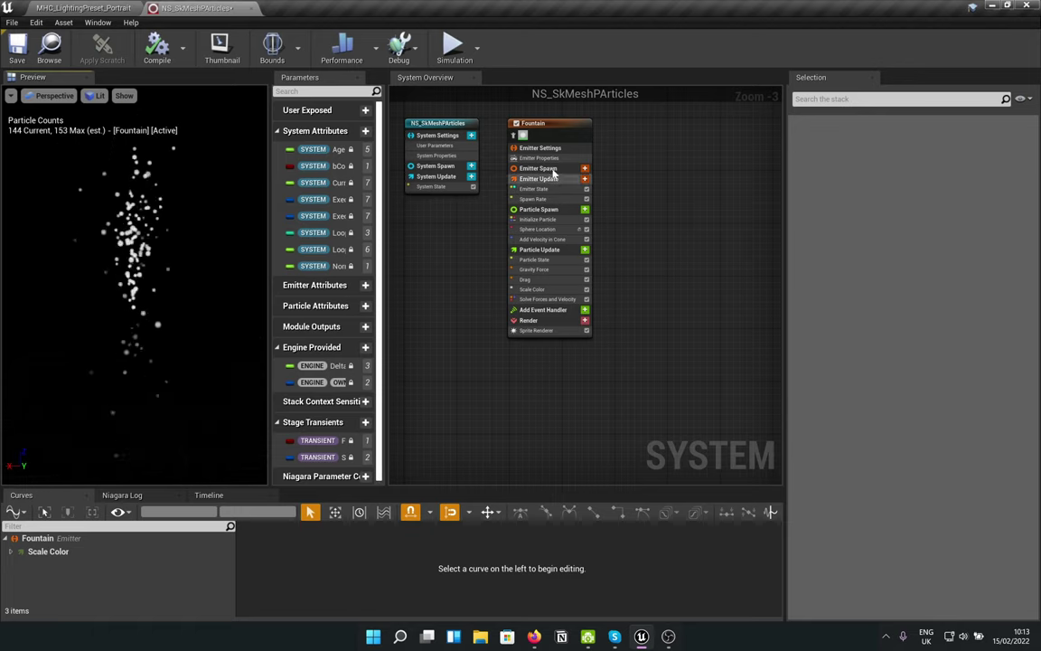
- Delete the Sphere Location, Add Velocity in Cone and Gravity Force modules from the Fountain emitter
left_click(576, 259)
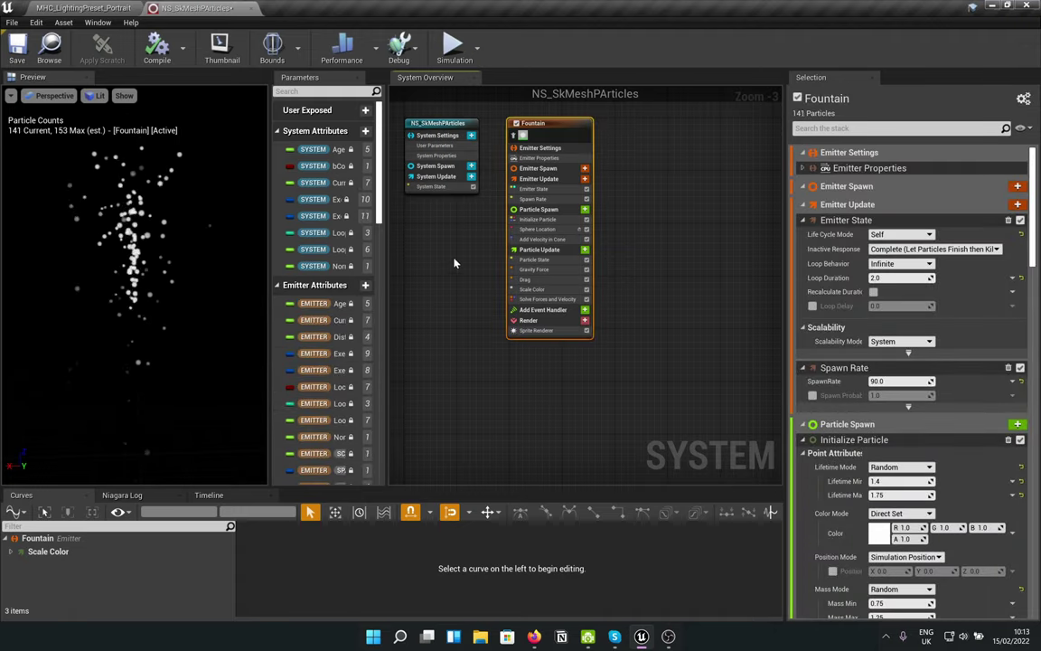
scroll(558, 254, "up", 3)
left_click(529, 219)
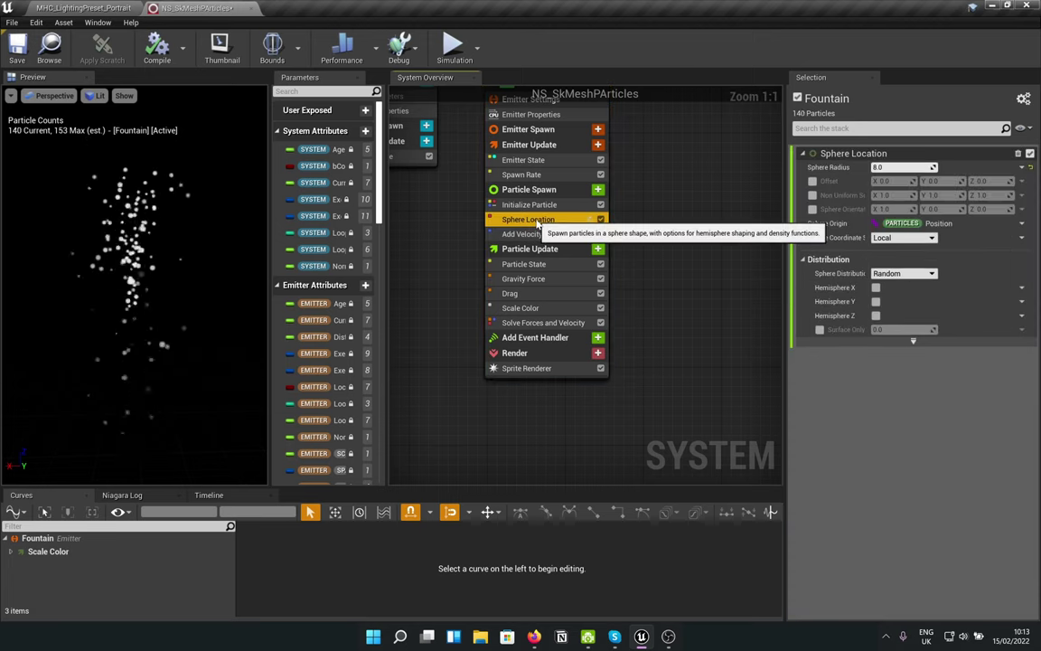
key("Delete")
left_click(543, 221)
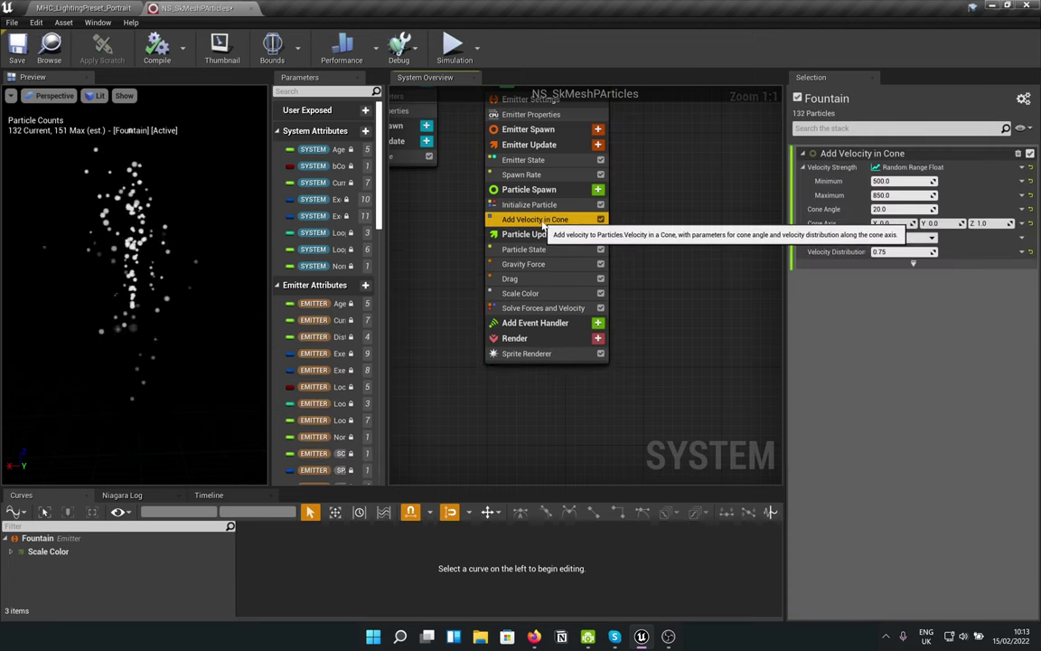
key("Delete")
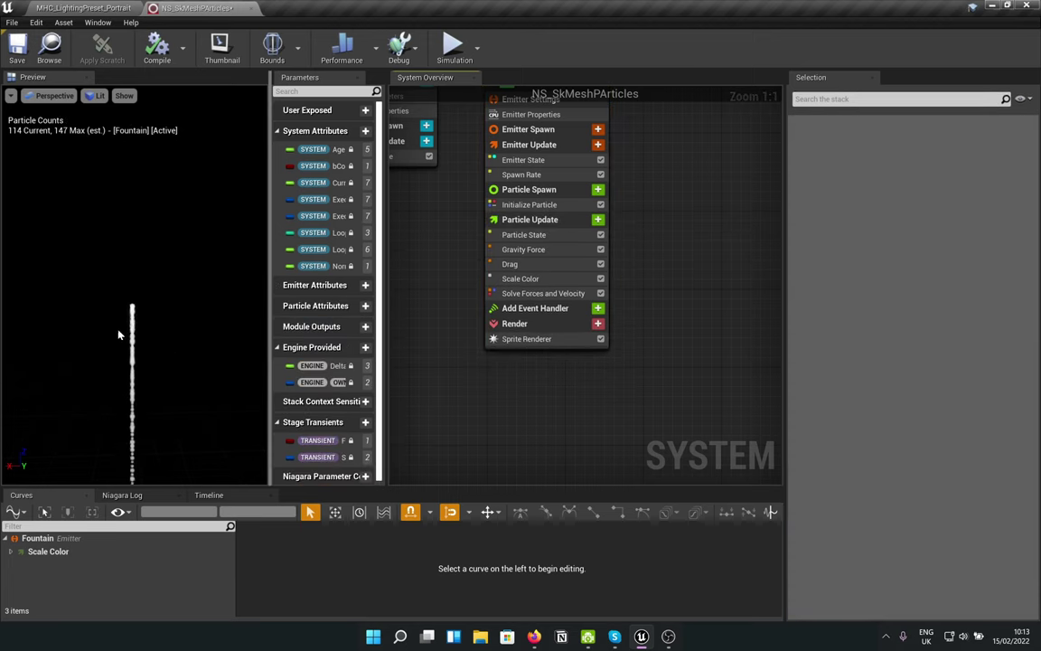
left_click(516, 250)
key("Delete")
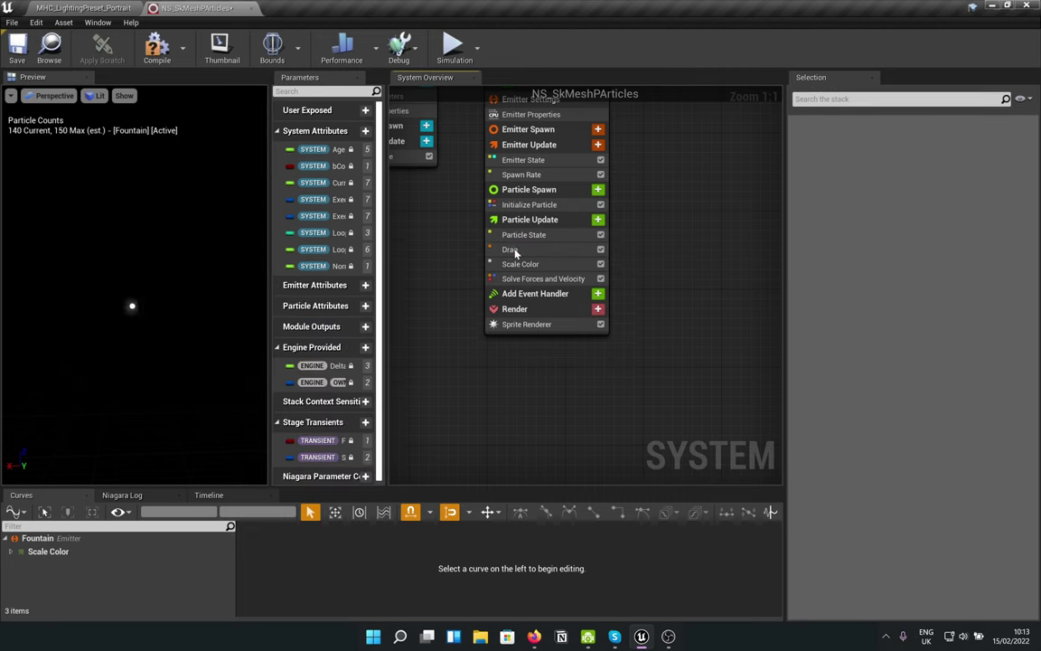
left_click(521, 252)
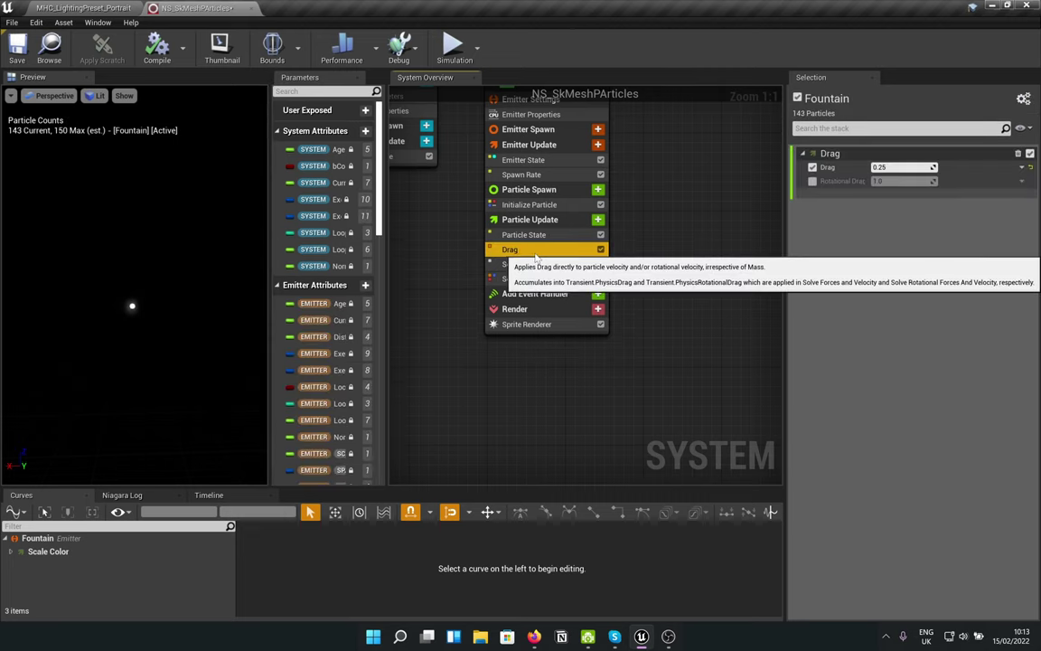
left_click(518, 190)
- Add a Skeletal Mesh Location module to Particle Spawn with f_med_nrw_body as its preview mesh
left_click(598, 190)
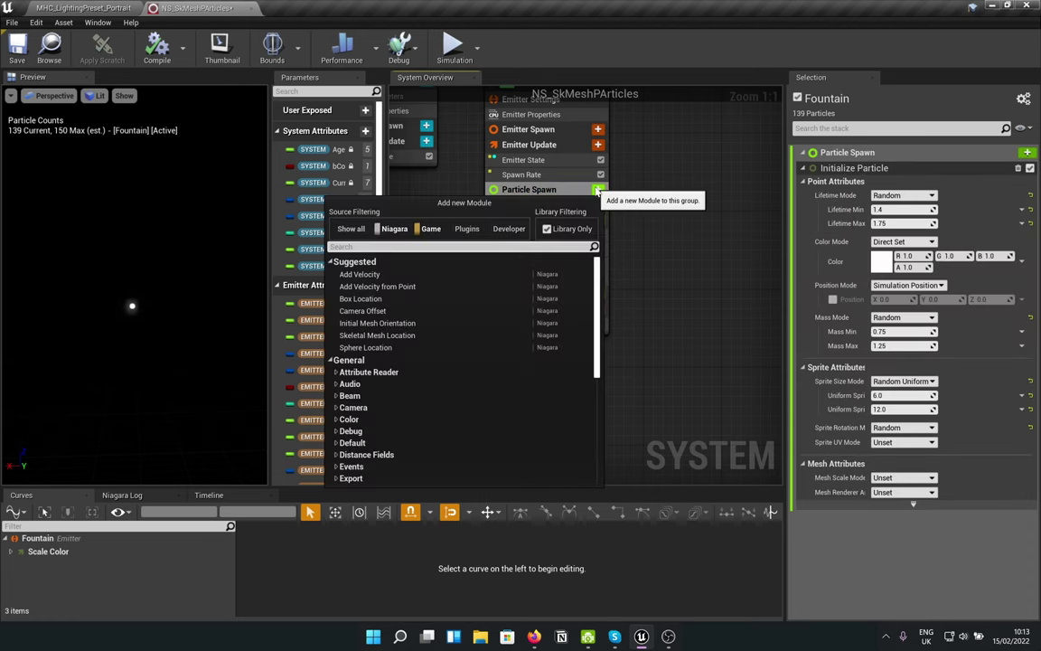
type("skele")
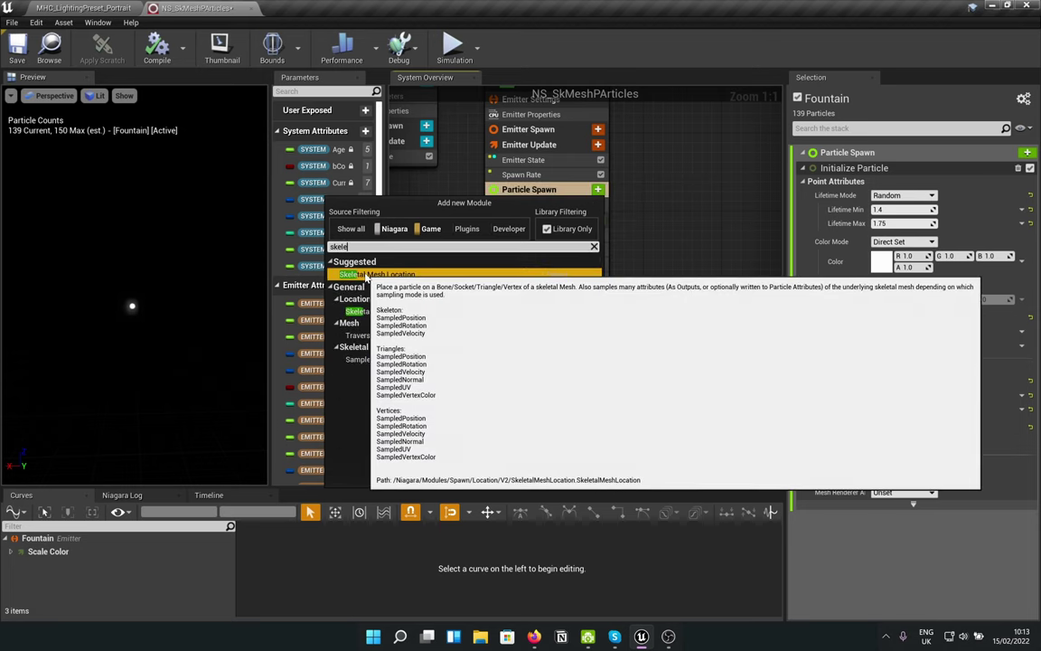
left_click(387, 311)
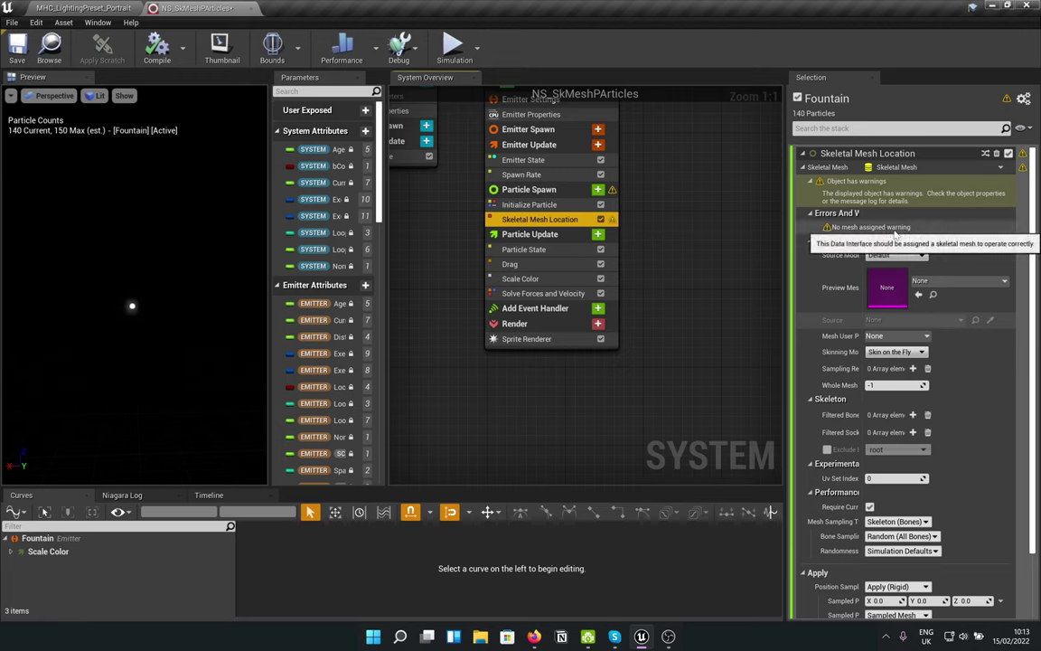
left_click(960, 283)
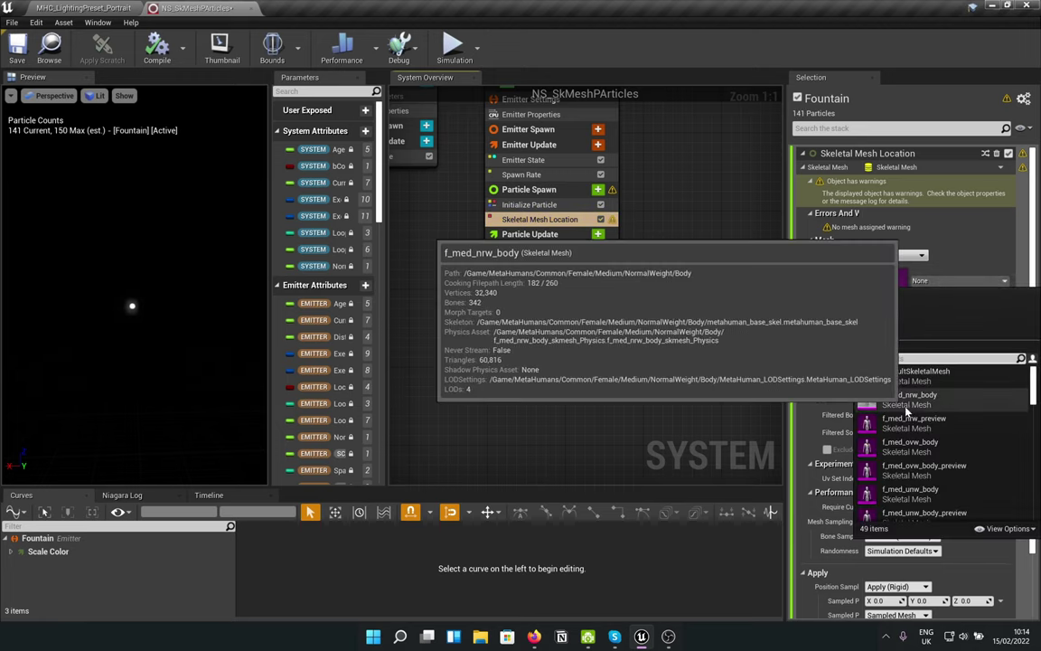
left_click(909, 398)
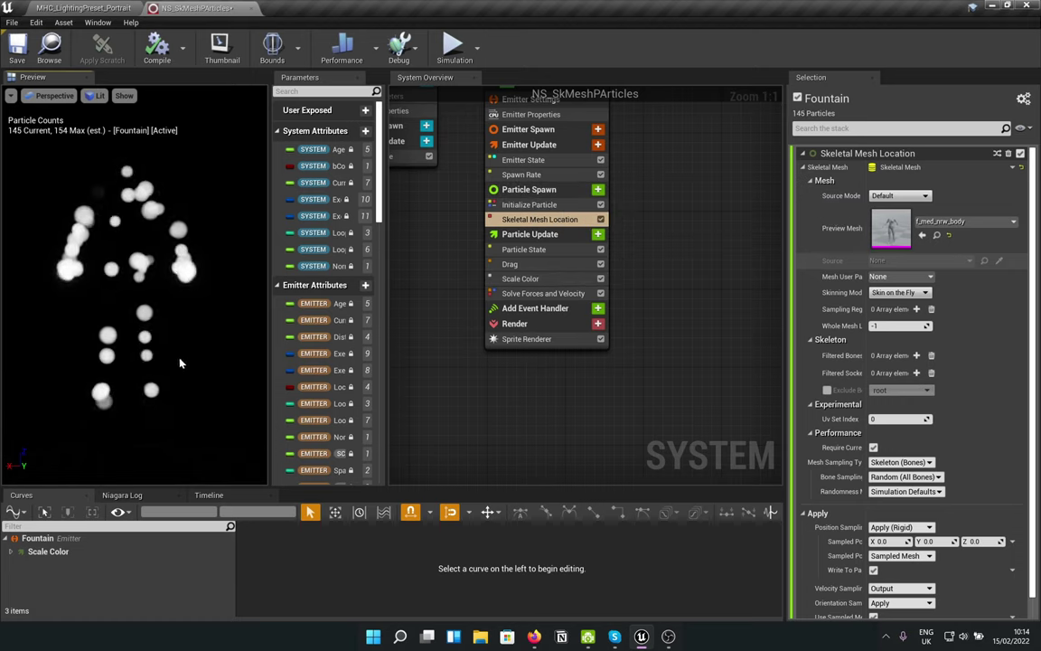
- Add Skeletal Mesh Location 001 to Particle Update, previewing the f_med_nrw_body mesh
left_click(551, 235)
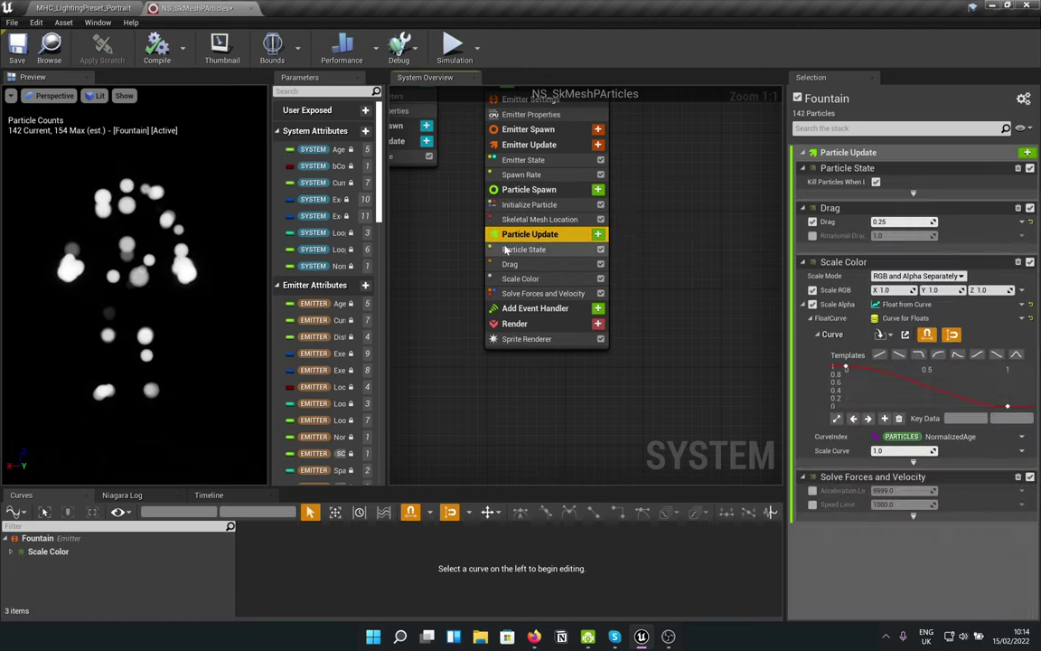
left_click(598, 234)
type("skele")
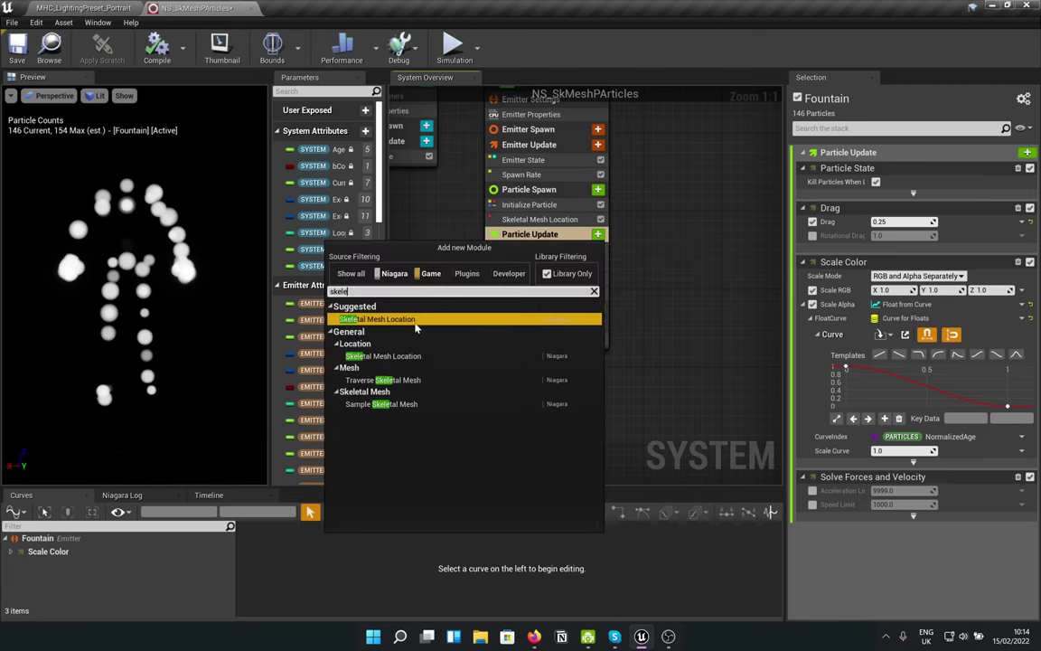
key("Return")
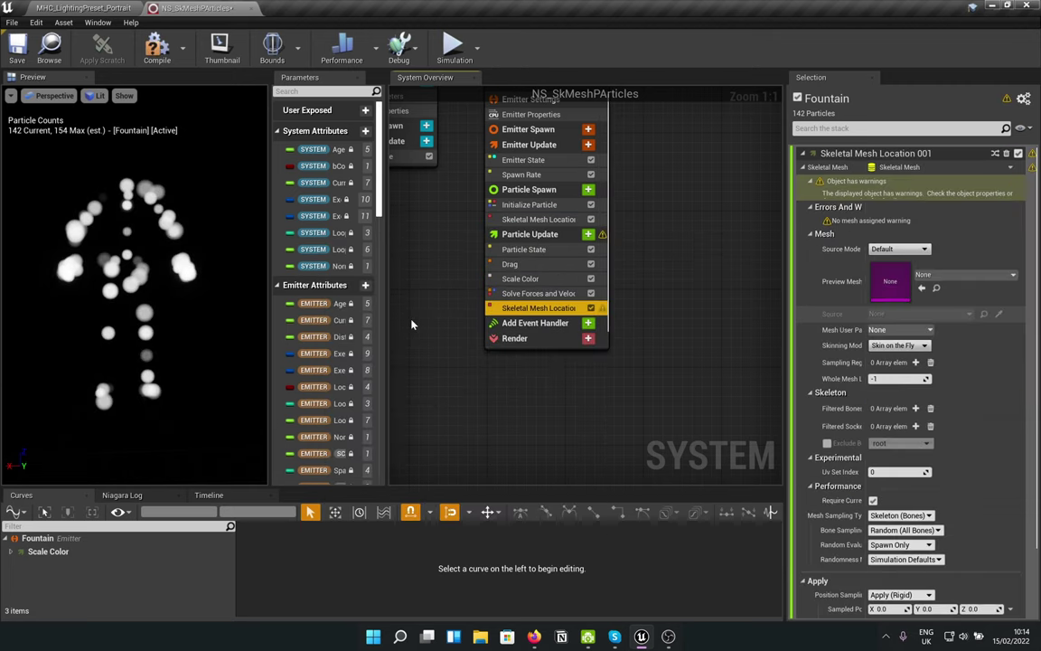
left_click(967, 280)
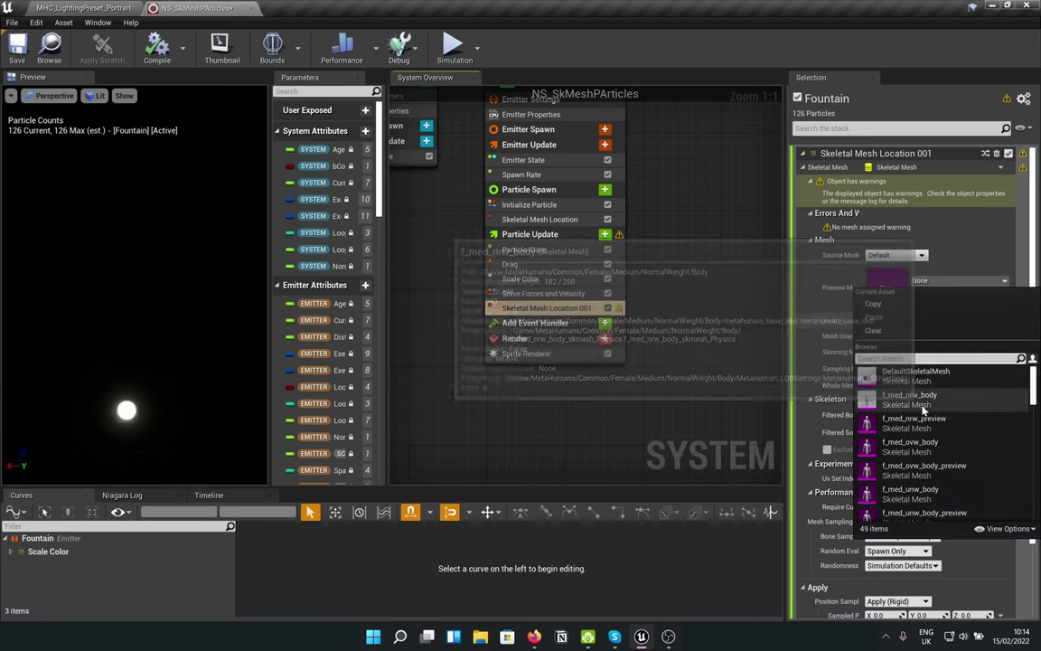
left_click(903, 398)
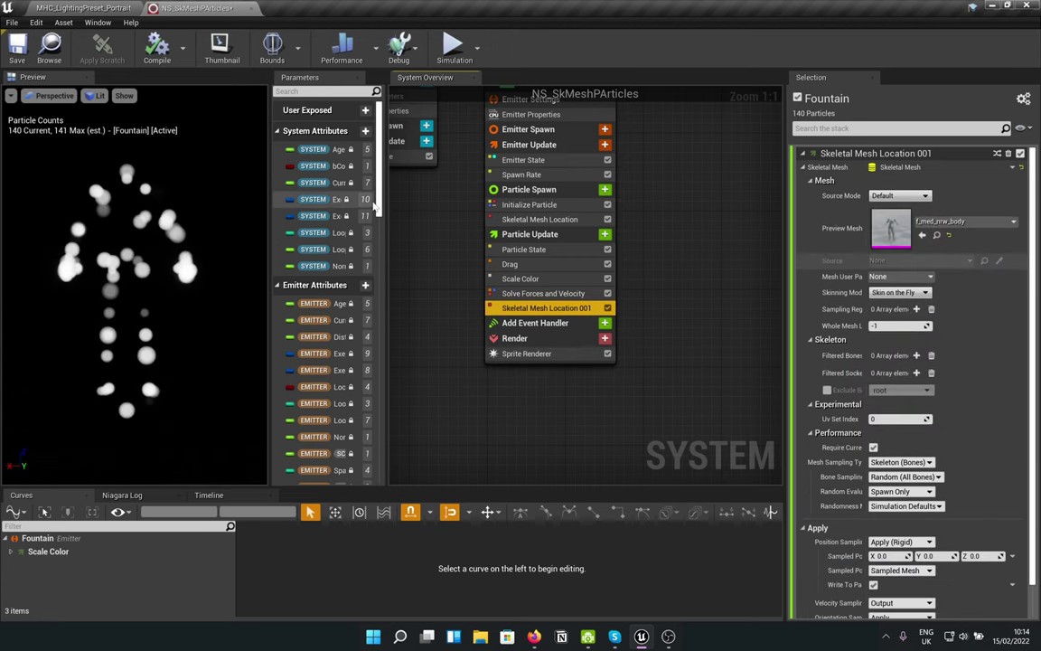
left_click(540, 219)
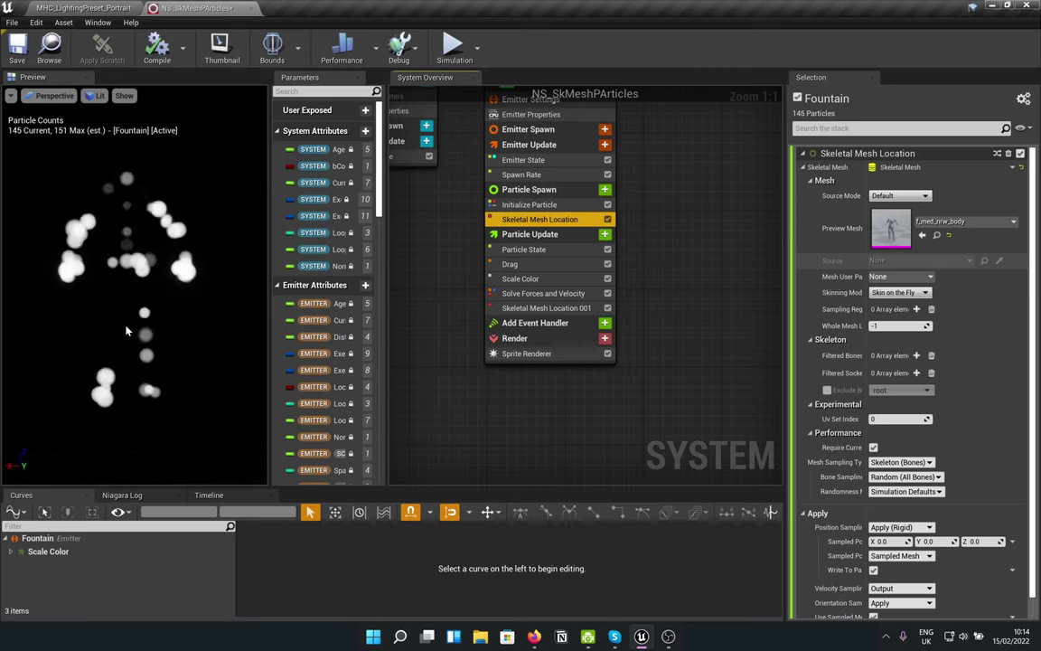
- Switch both Skeletal Mesh Location modules' Mesh Sampling Type from Skeleton (Bones) to Surface (Vertices)
scroll(886, 371, "down", 1)
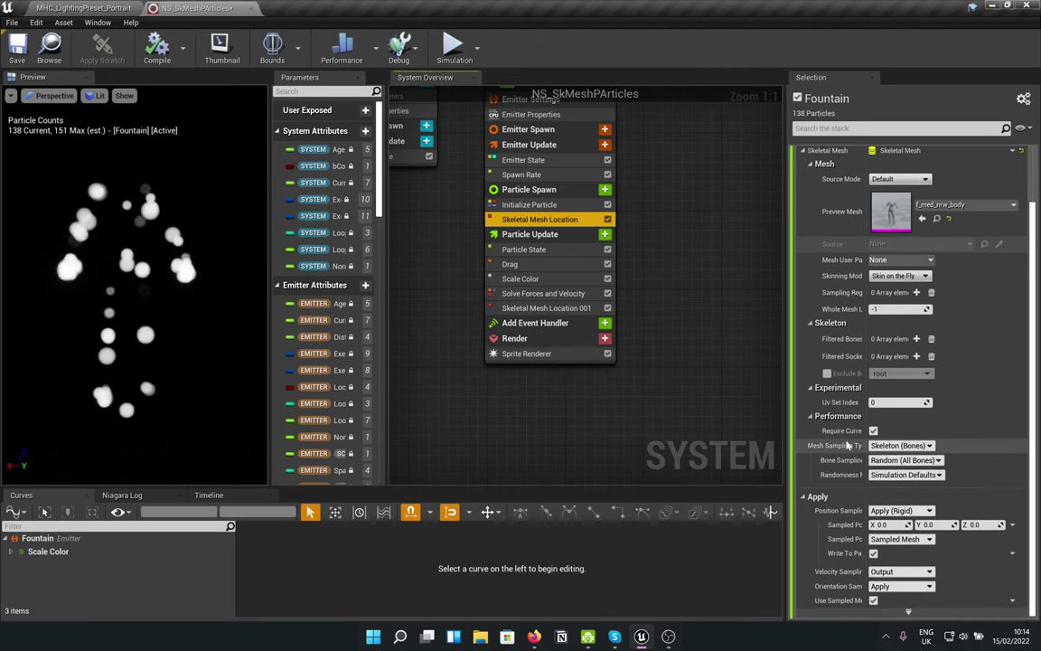
left_click_drag(868, 431, 894, 431)
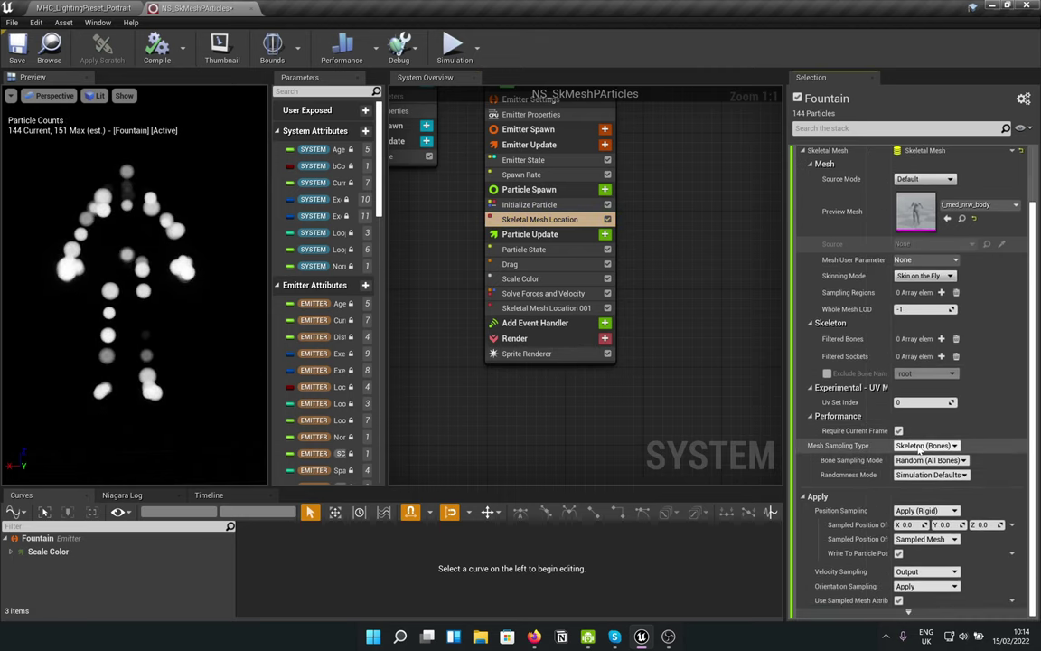
left_click(926, 445)
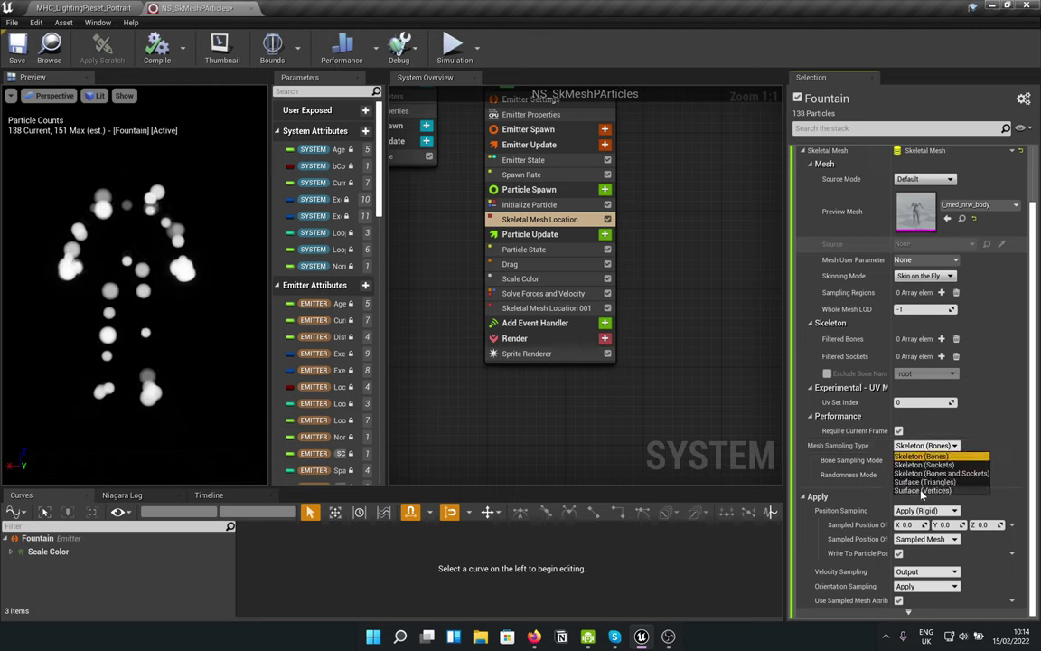
left_click(940, 490)
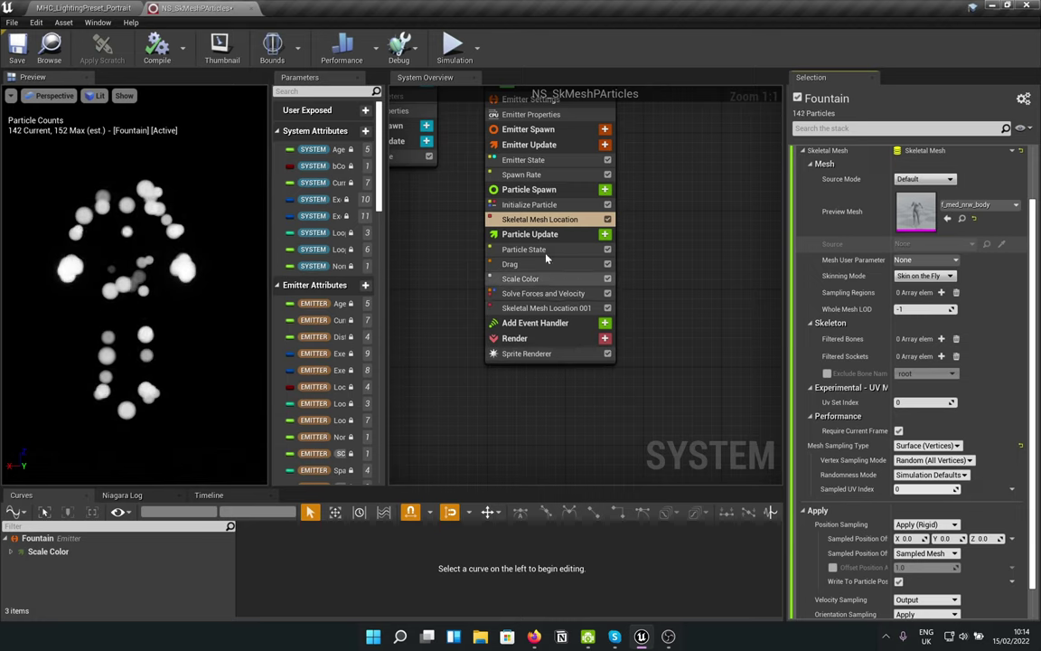
left_click(551, 308)
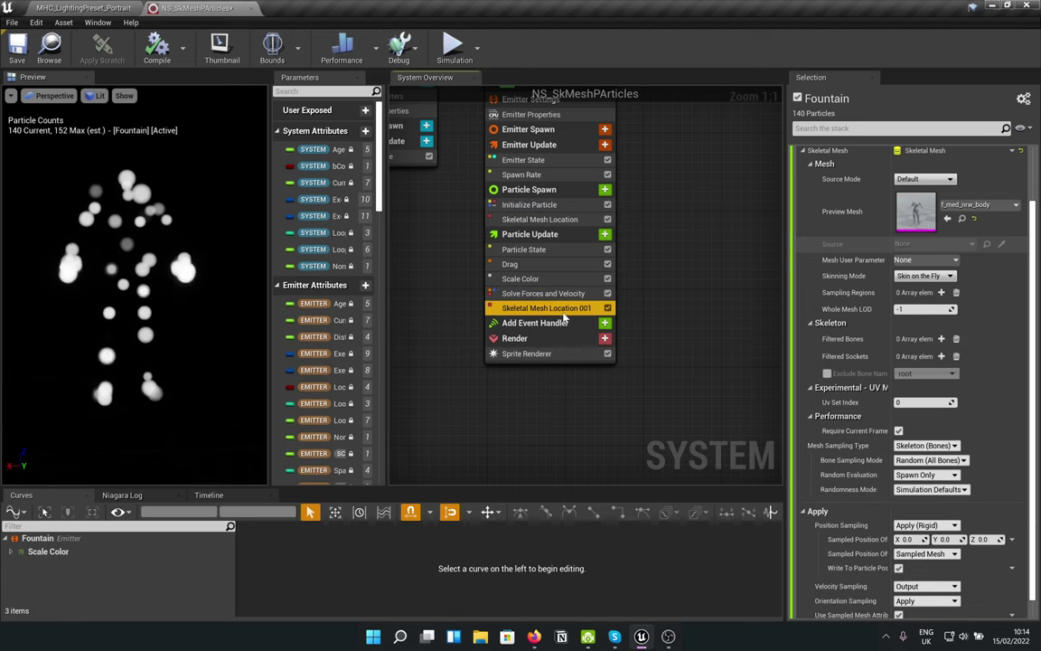
left_click(924, 444)
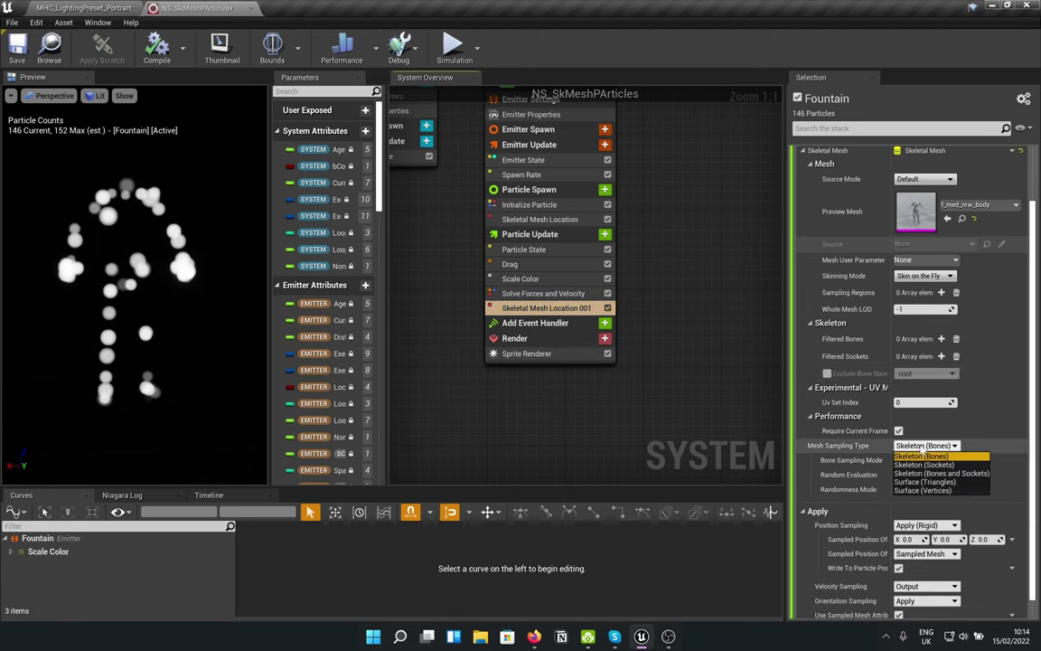
left_click(913, 491)
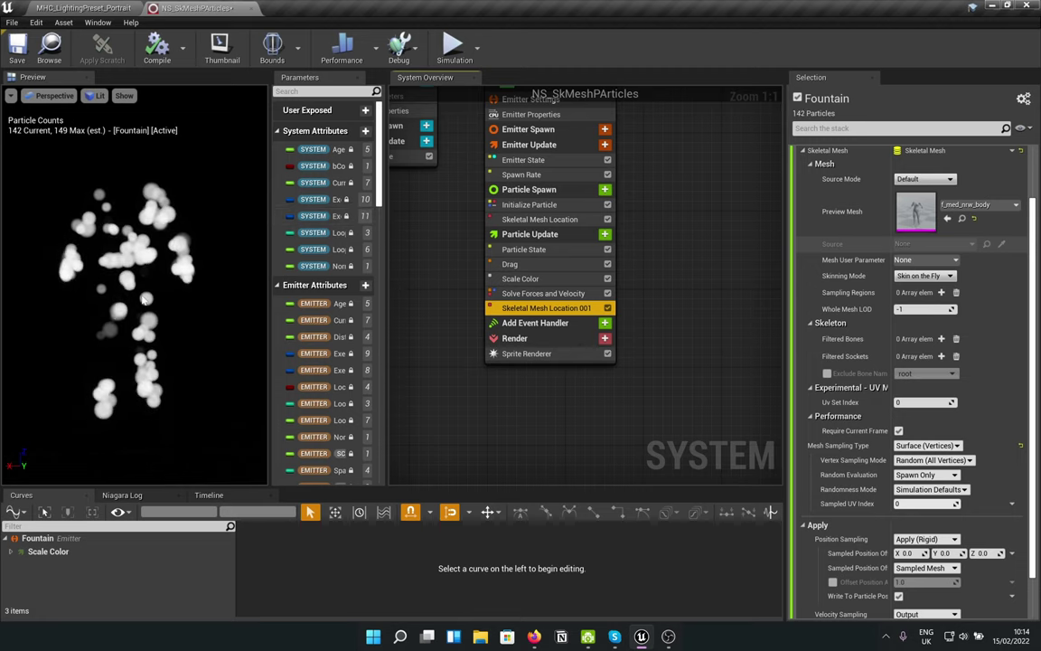
- Set the Fountain emitter's SpawnRate to 1000
left_click(530, 147)
left_click(528, 129)
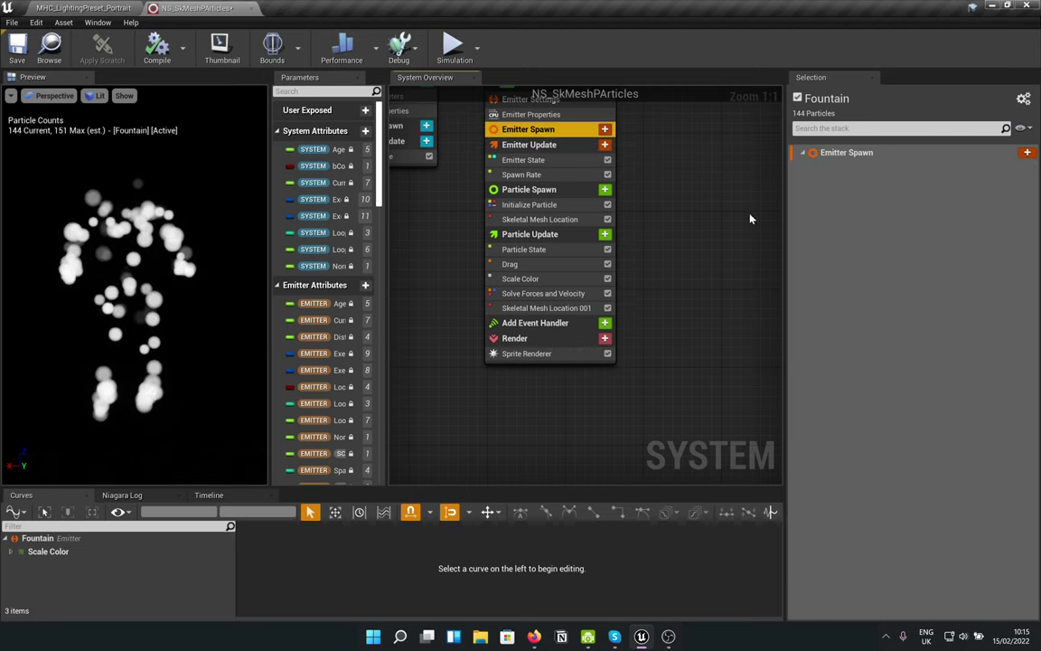
left_click(521, 174)
left_click(922, 167)
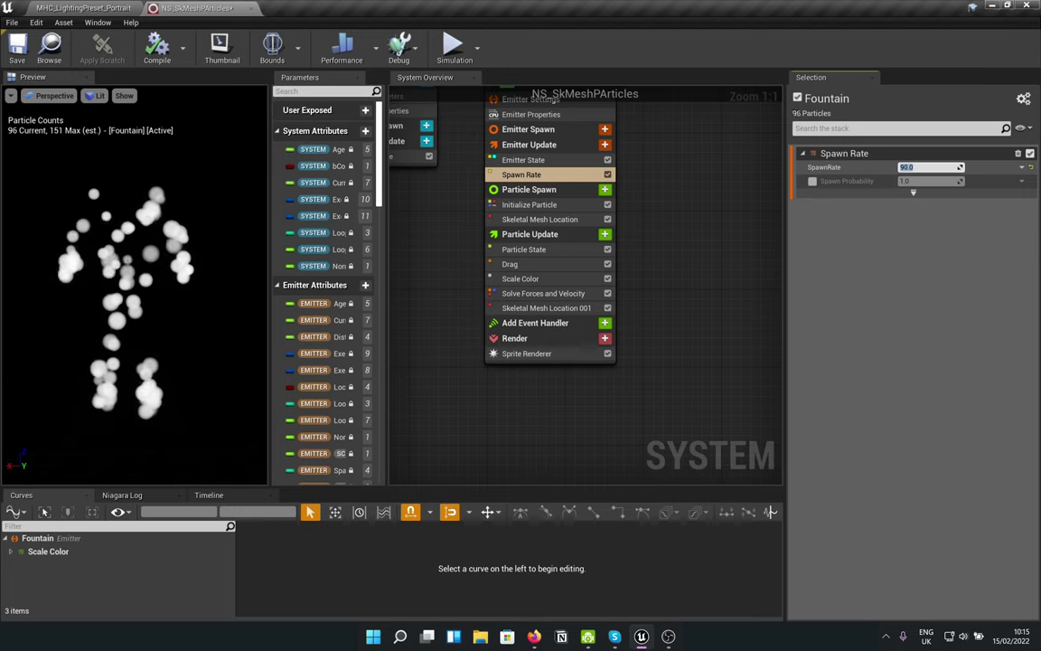
type("1000")
key("Return")
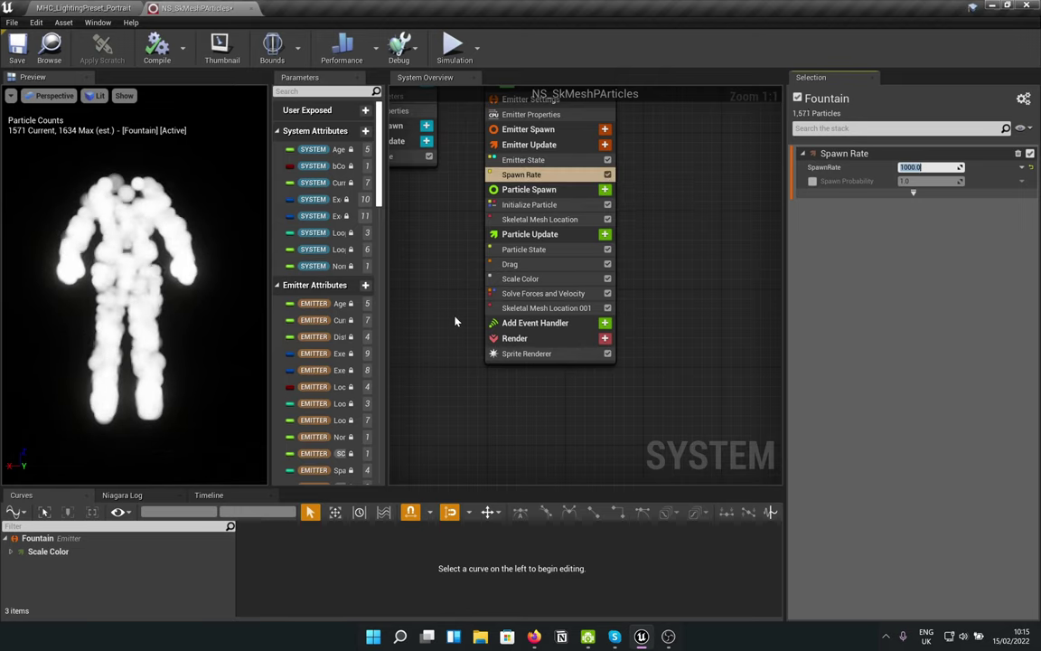
key("Return")
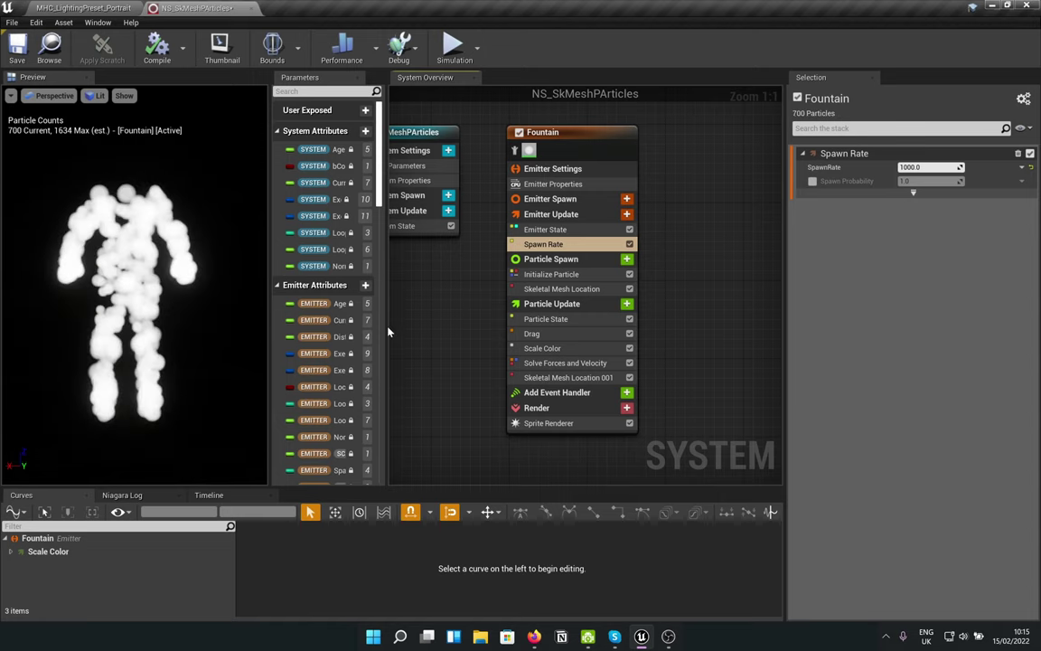
- Add a user-exposed Skeletal Mesh parameter named SK_Update
left_click(365, 110)
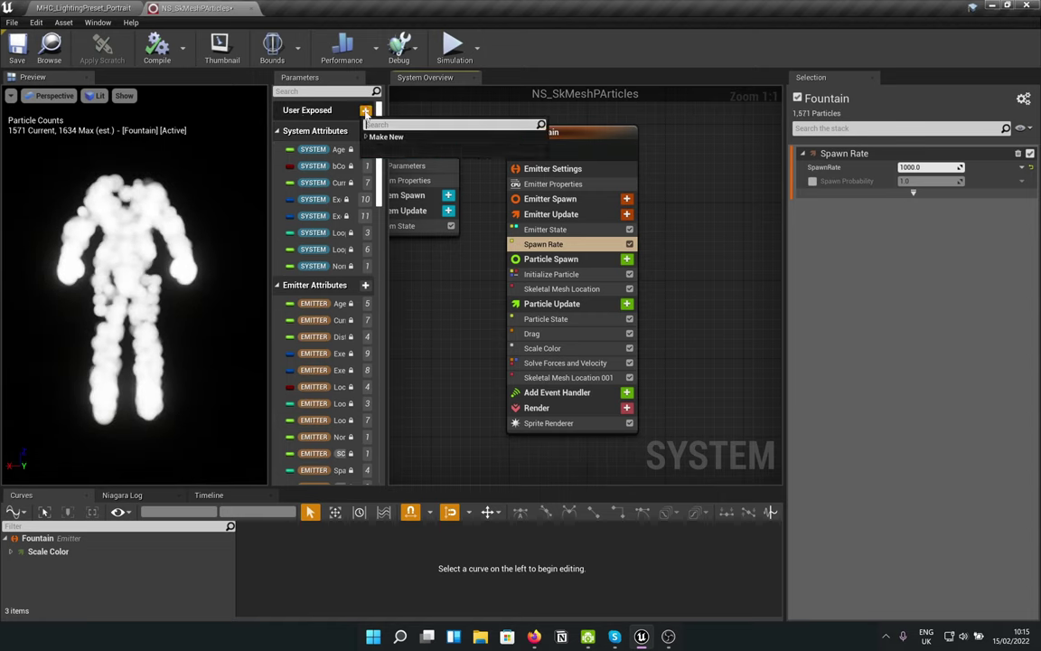
type("skele")
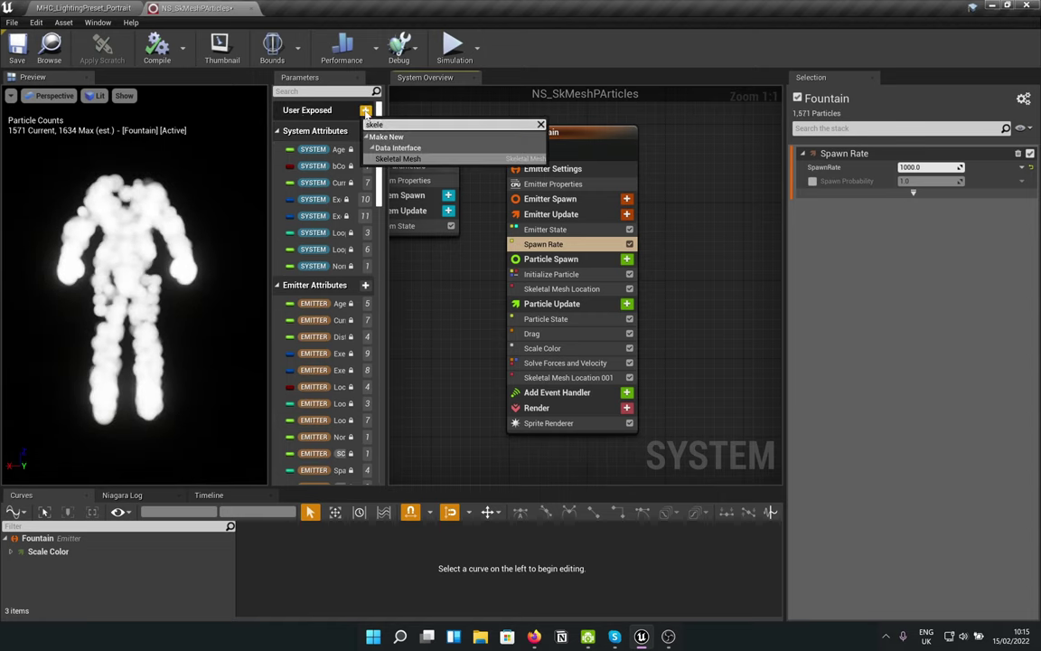
left_click(398, 159)
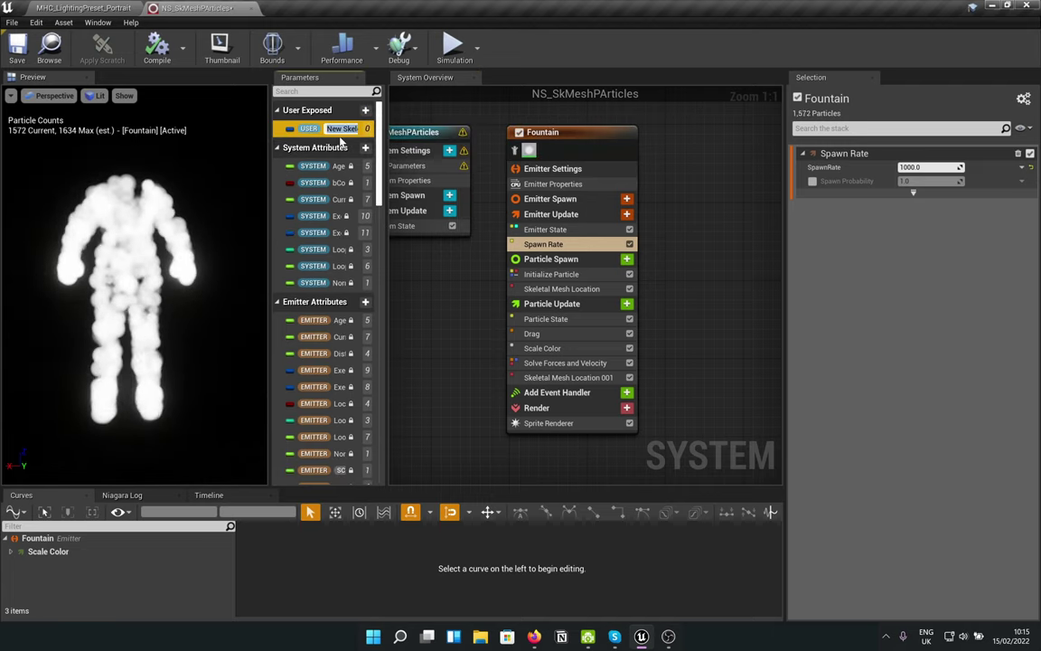
type("SK_Update")
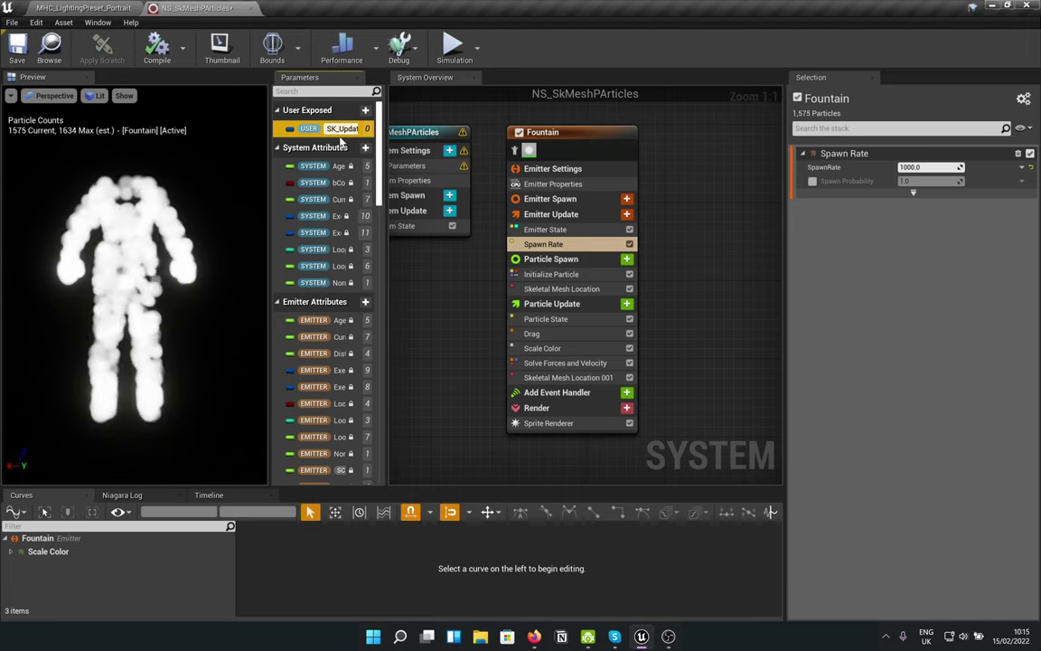
key("Return")
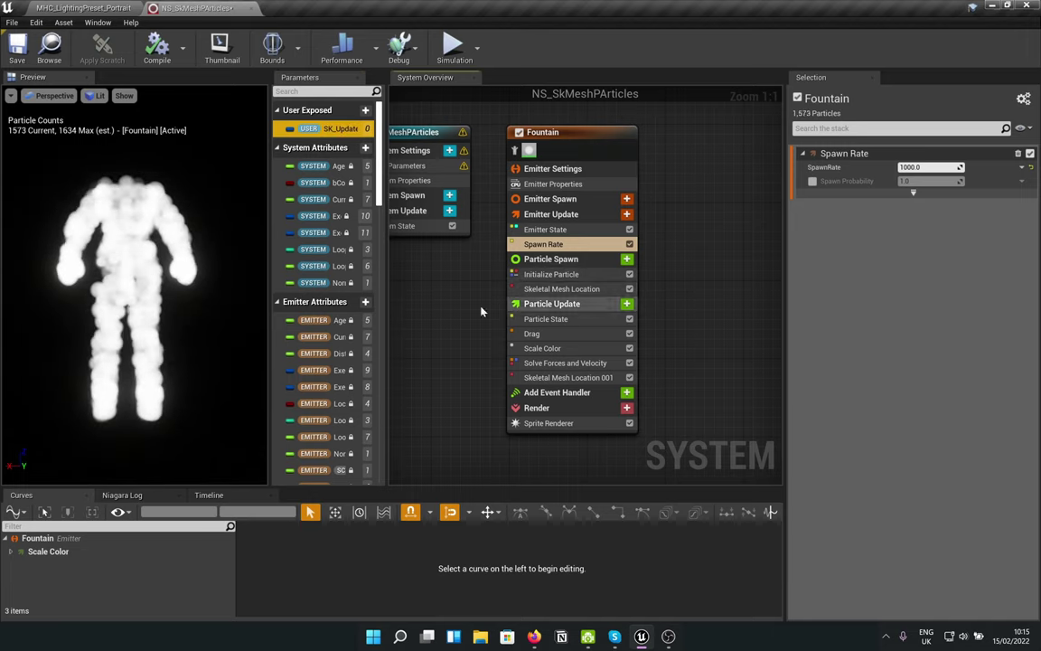
- Bind the Skeletal Mesh field of both Skeletal Mesh Location modules to SK_Update
left_click(519, 289)
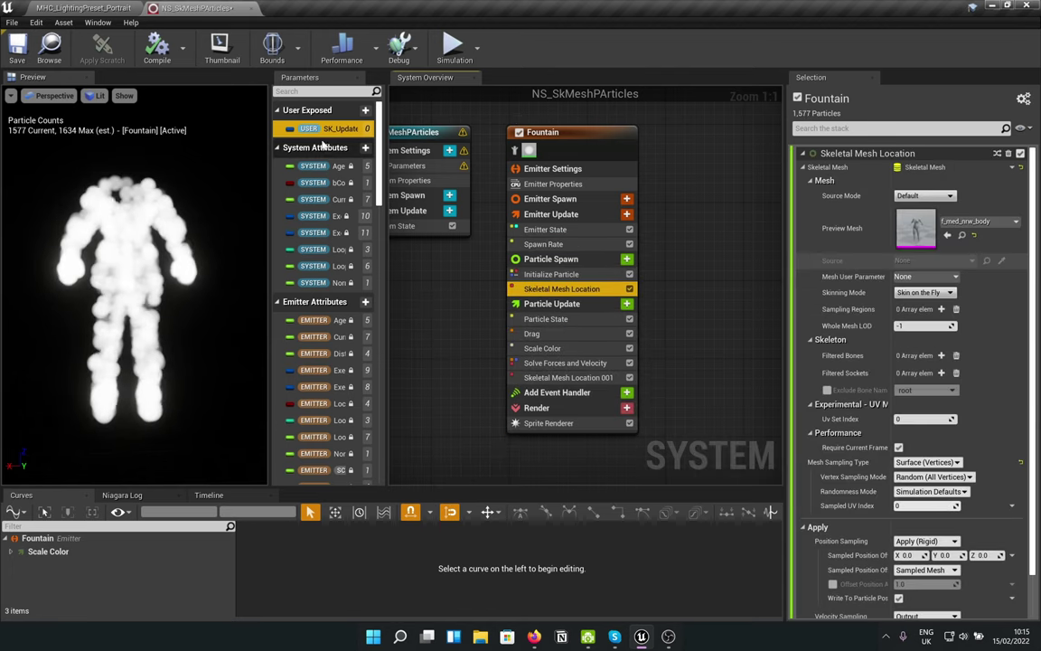
left_click_drag(326, 128, 404, 147)
left_click_drag(945, 174, 945, 170)
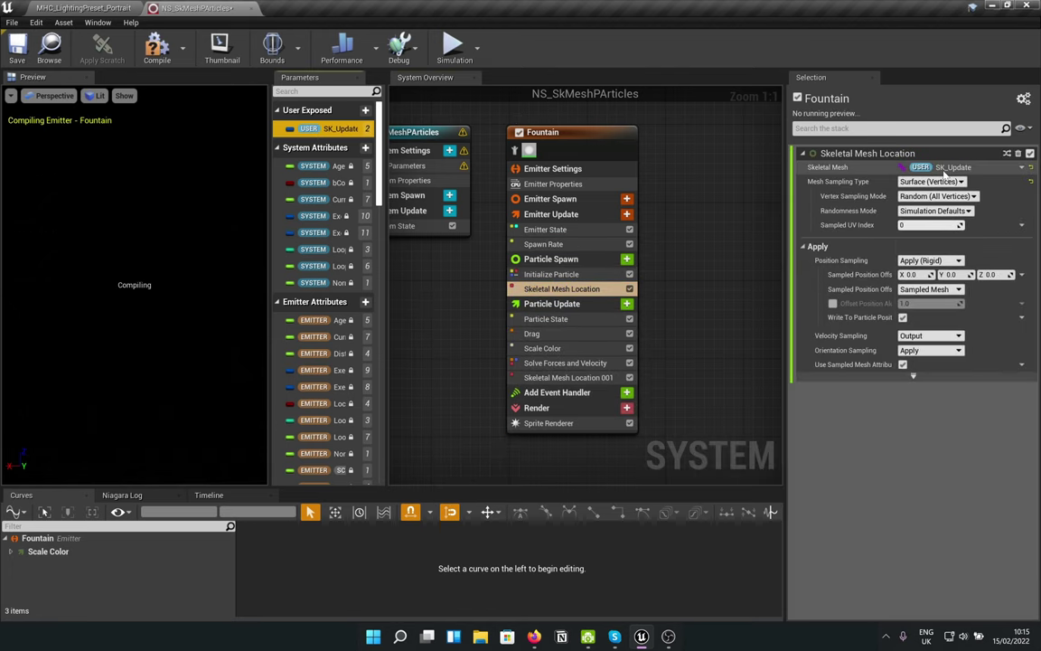
left_click(565, 377)
left_click_drag(316, 129, 918, 169)
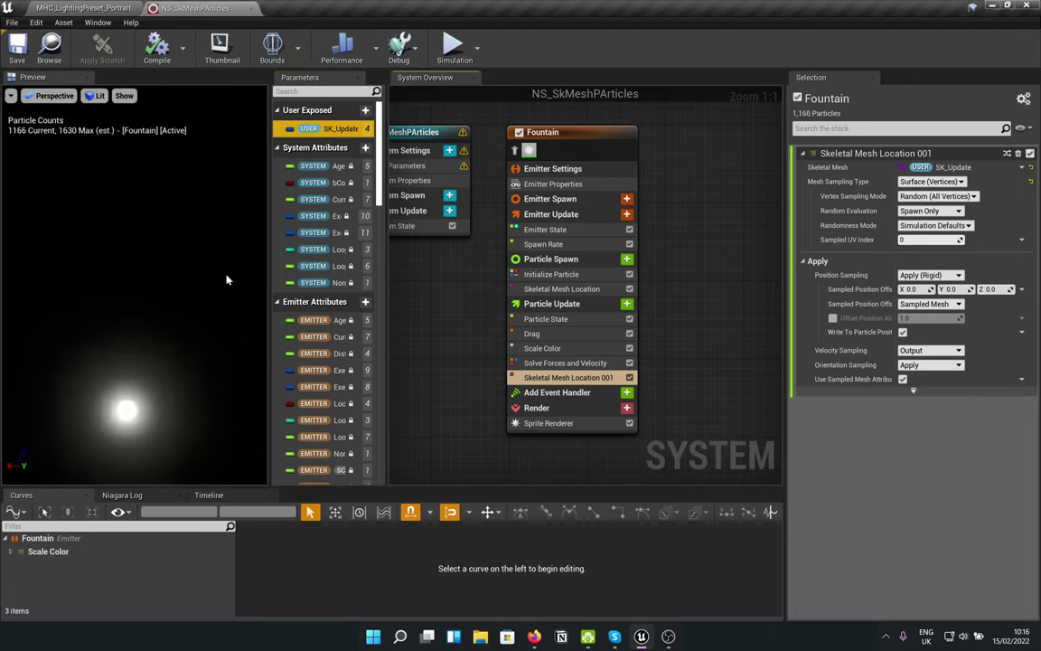
- Back in the level, drag BP_Jackie_MeshRef from MetaHumans > Jackie_MeshRef onto the existing character
left_click(251, 8)
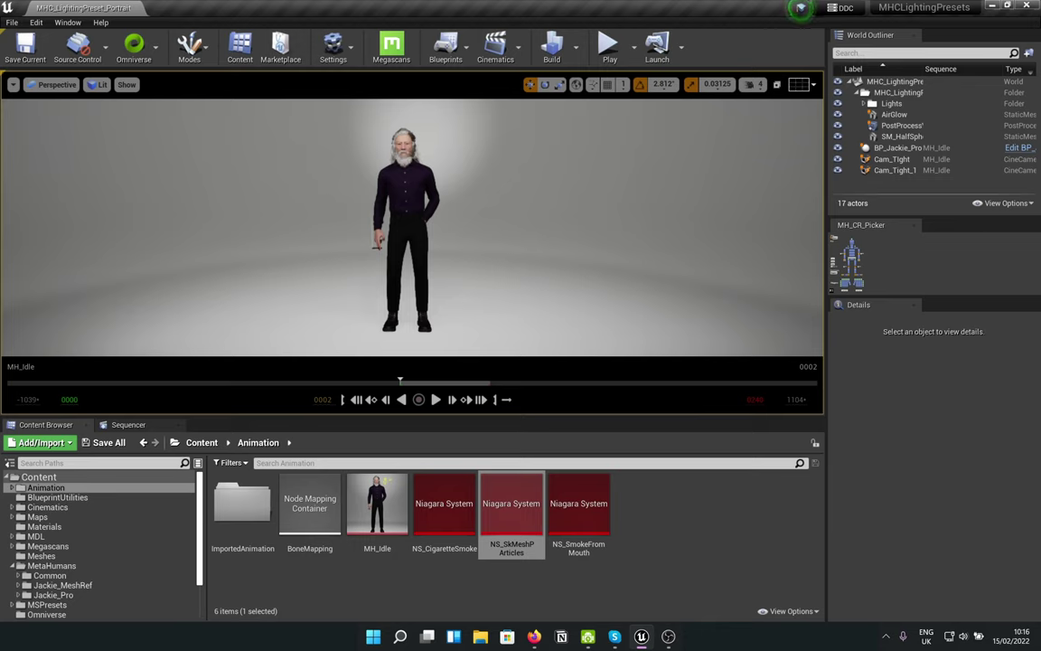
left_click(202, 442)
double_click(262, 574)
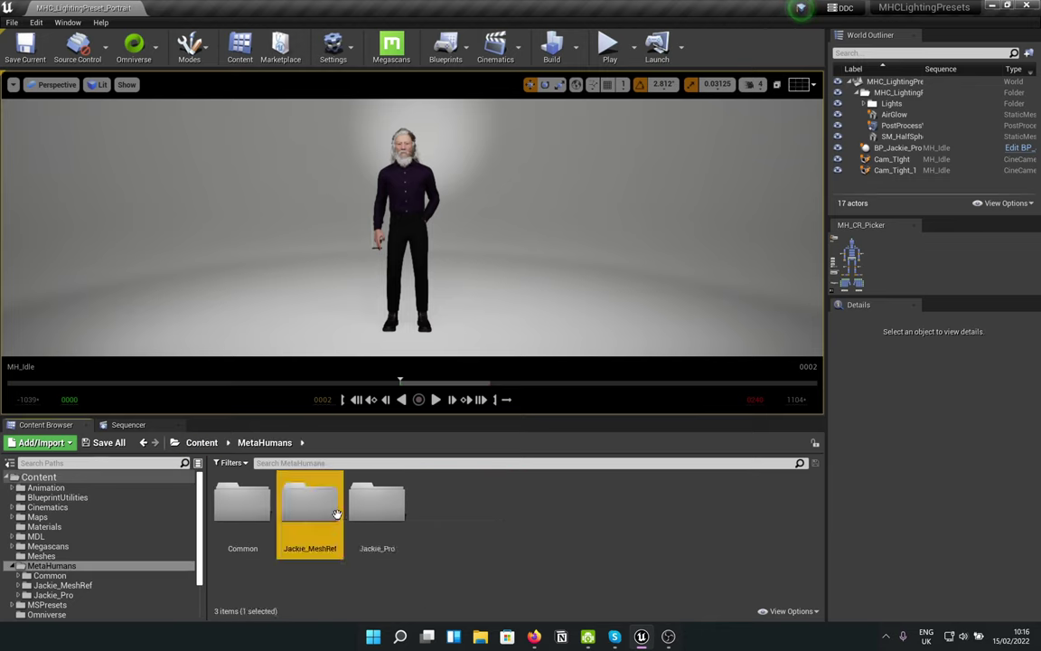
double_click(336, 516)
left_click_drag(723, 527, 408, 330)
left_click_drag(455, 265, 459, 242)
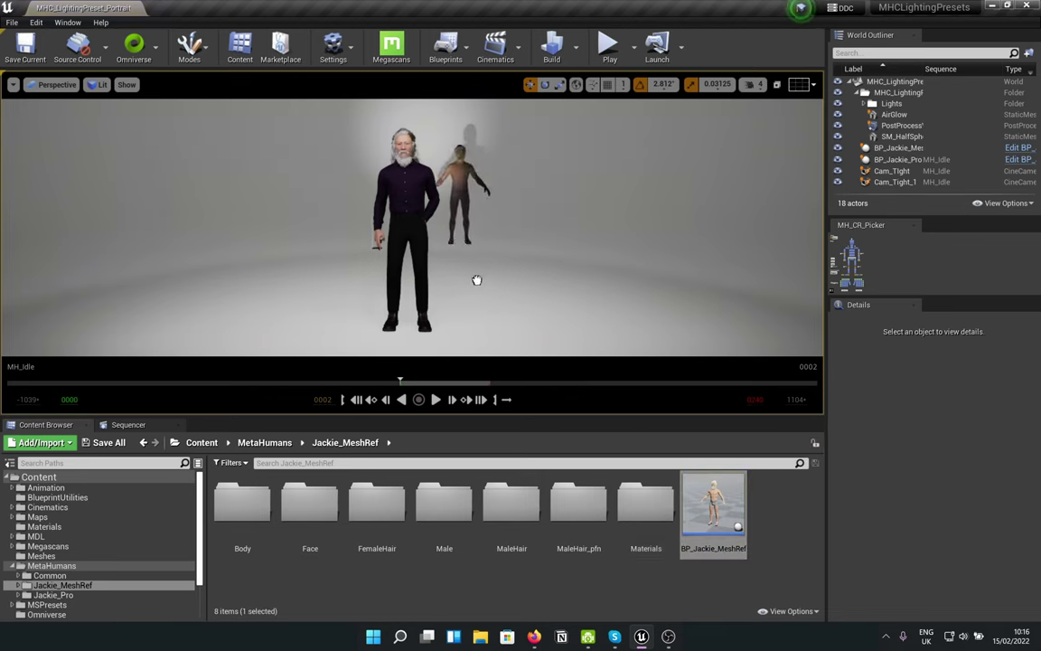
left_click_drag(476, 280, 435, 323)
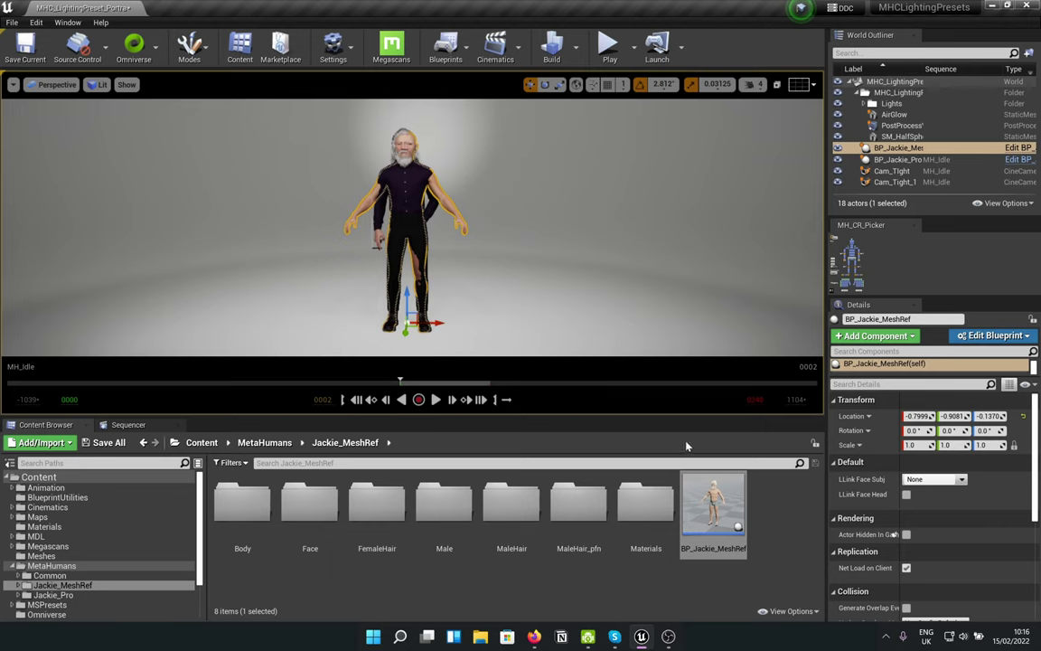
left_click(658, 566)
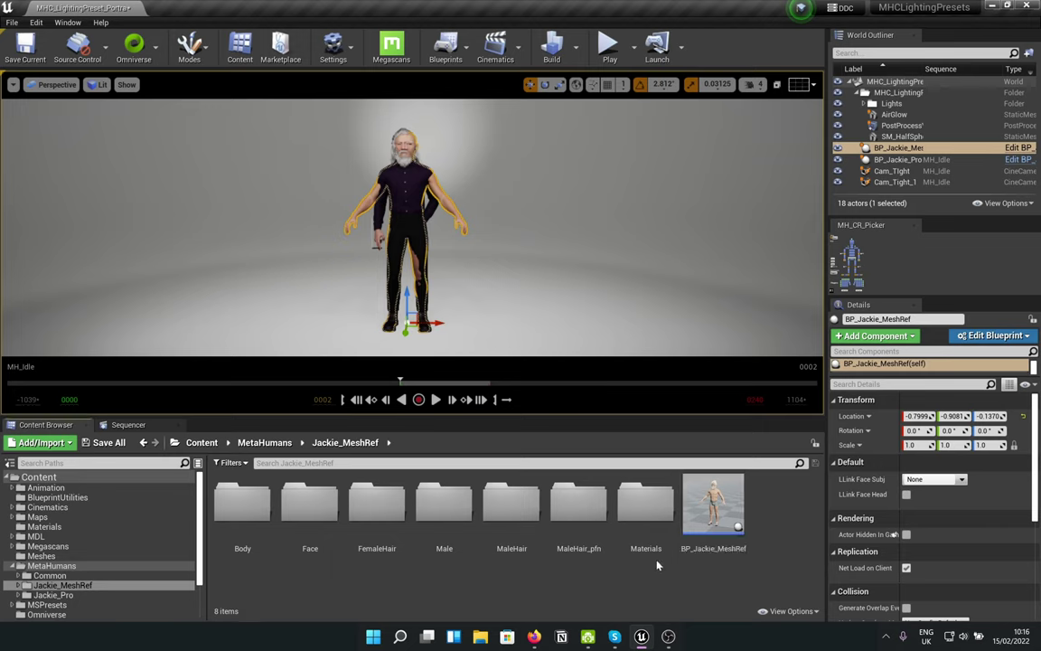
- Place NS_SkMeshPArticles from the Animation folder beside the character, raise it, and hide BP_Jackie_MeshRef
left_click(198, 443)
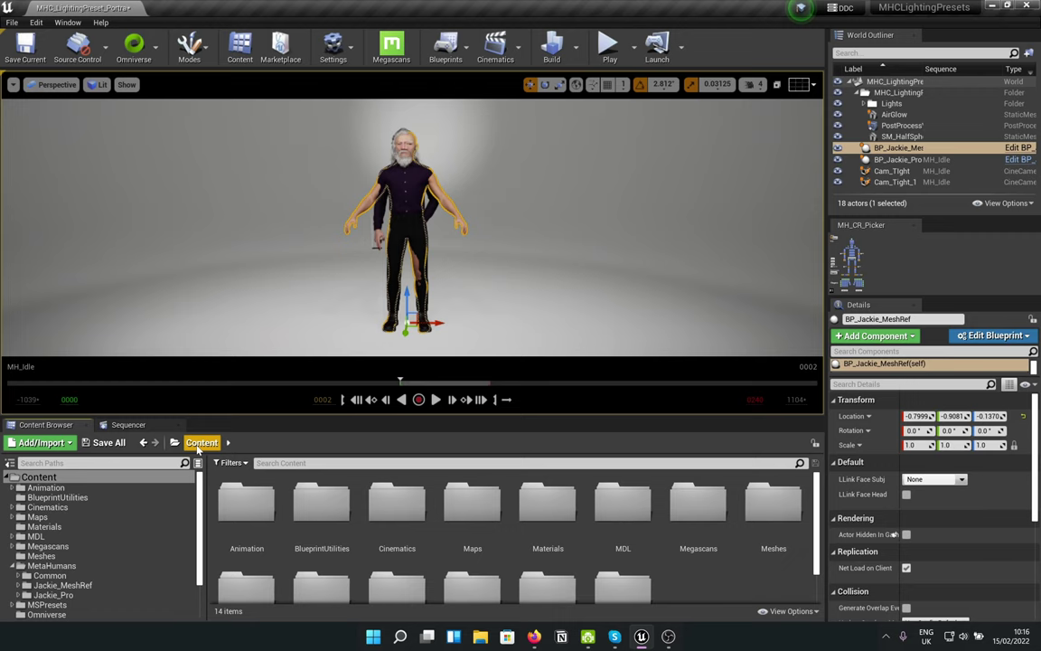
double_click(247, 504)
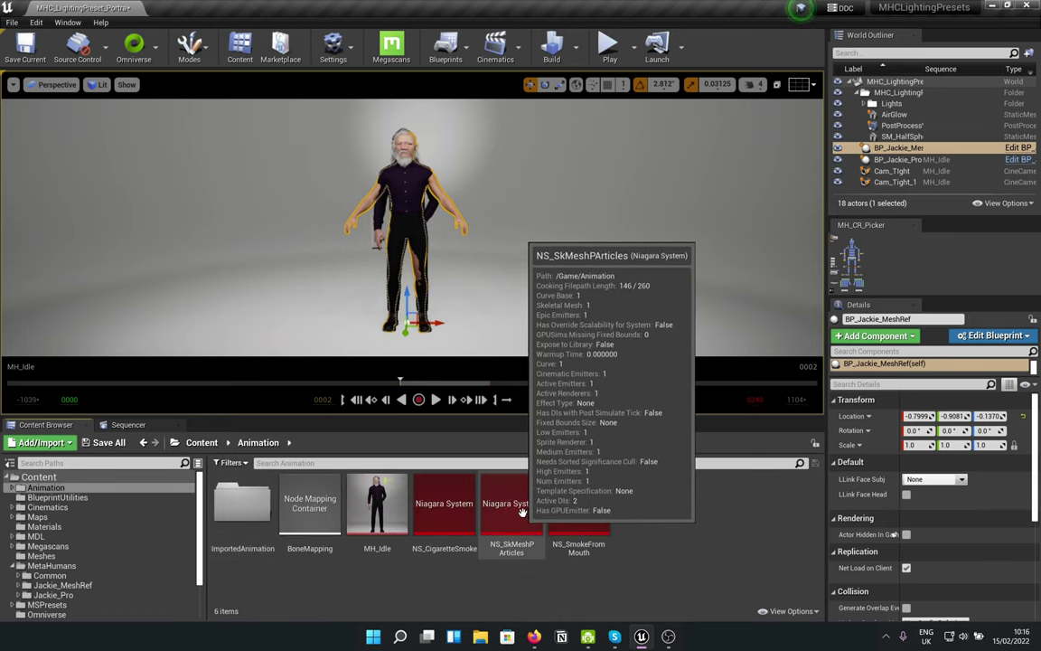
left_click_drag(512, 520, 498, 329)
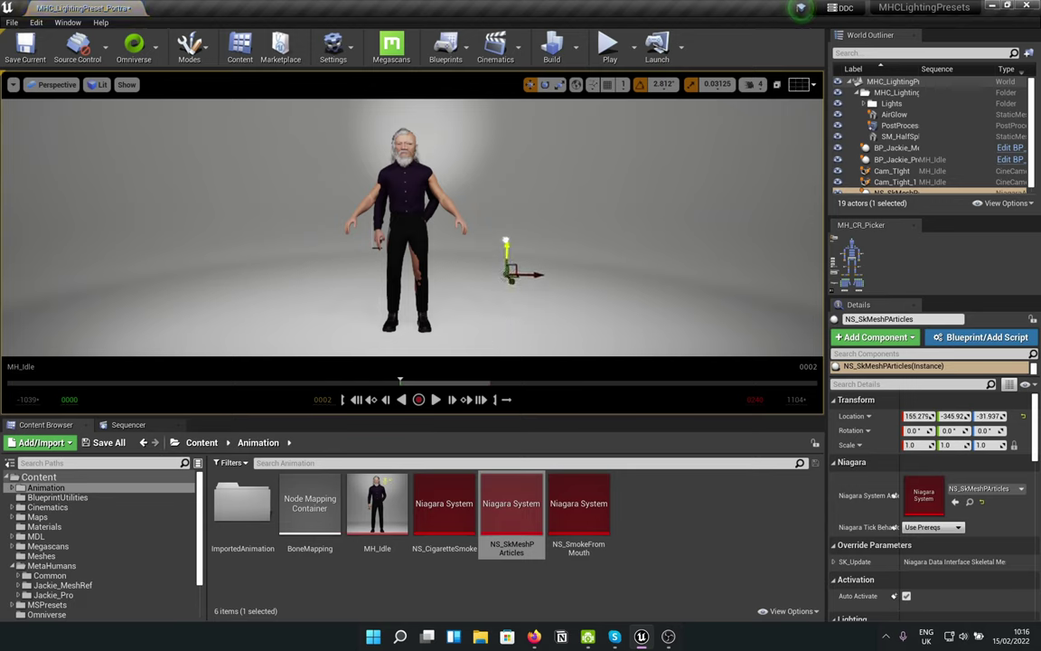
left_click_drag(507, 237, 538, 344)
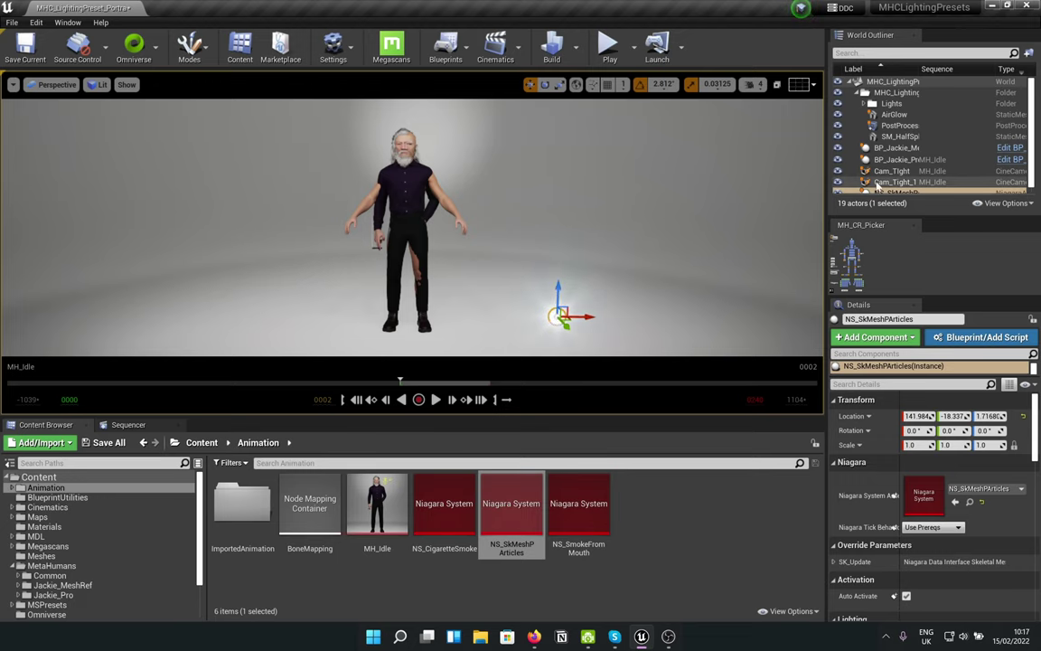
left_click_drag(828, 144, 801, 142)
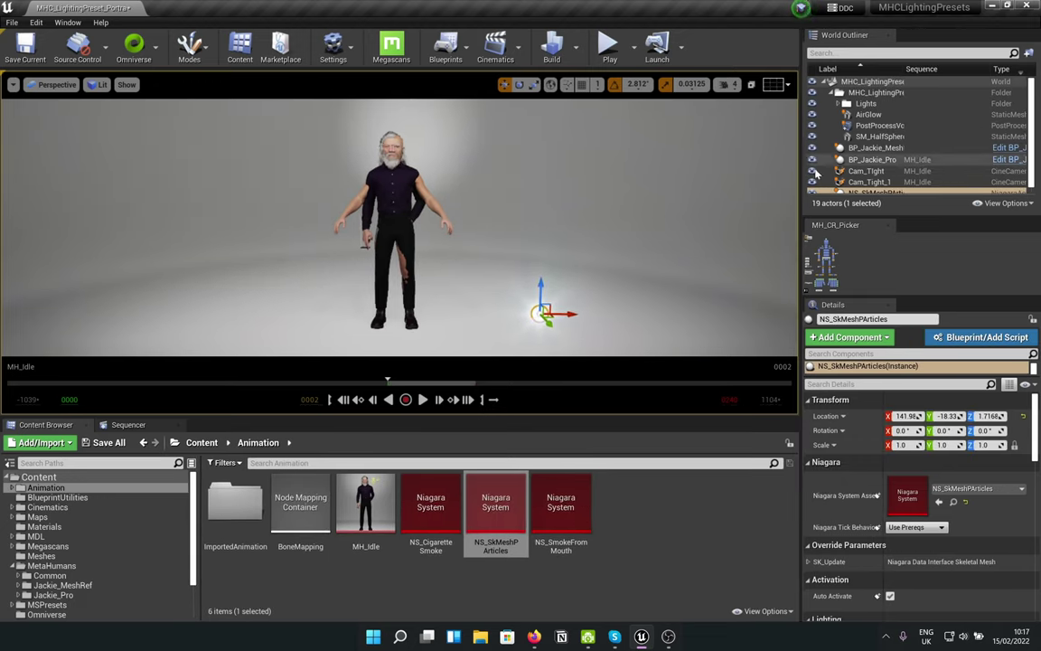
left_click(812, 148)
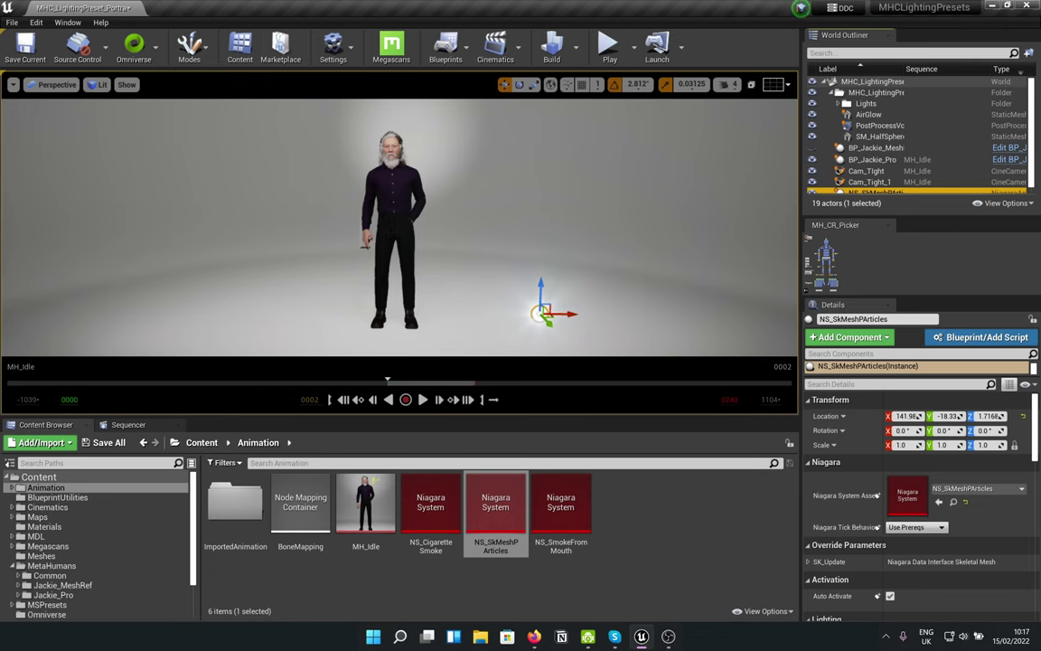
- Bring up the MH_Idle sequence, scrub the idle animation, and unhide BP_Jackie_MeshRef
left_click(129, 425)
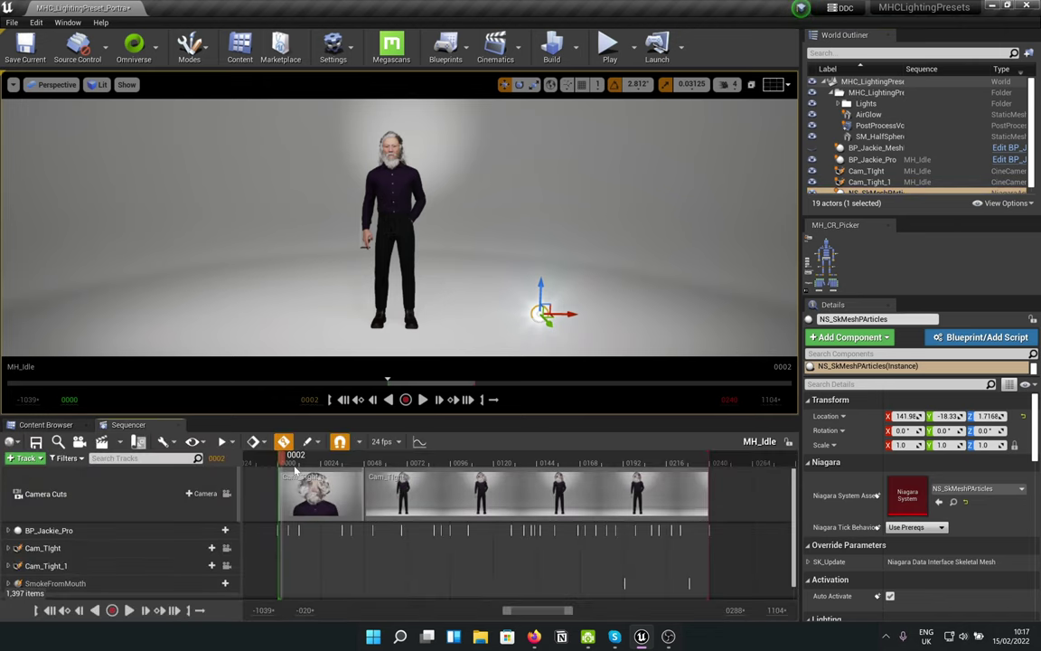
left_click(432, 463)
left_click_drag(458, 464, 308, 468)
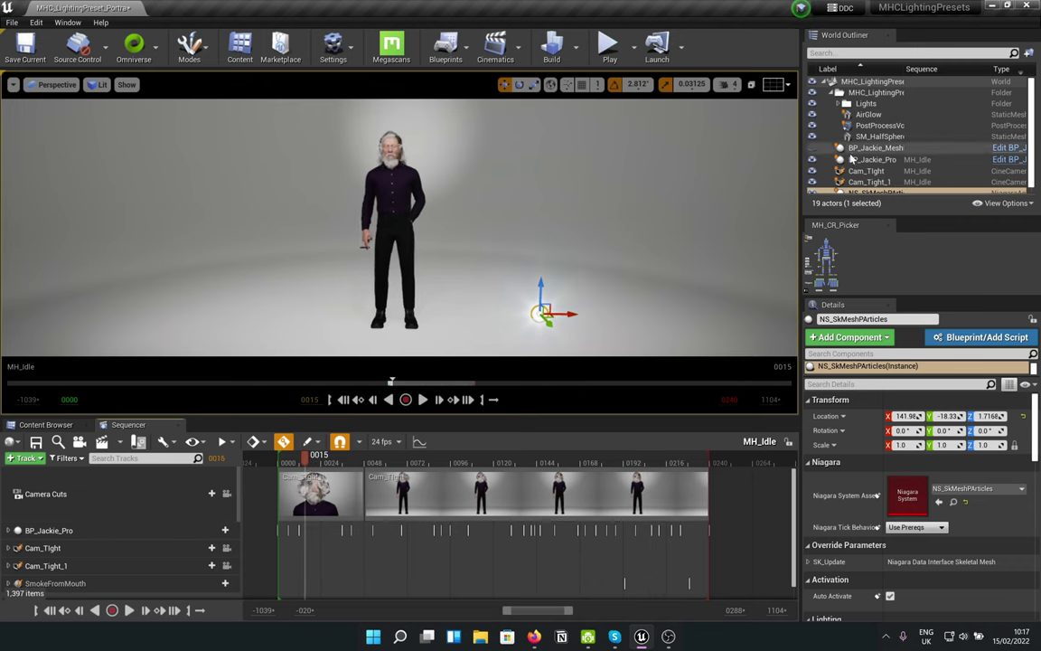
left_click(811, 148)
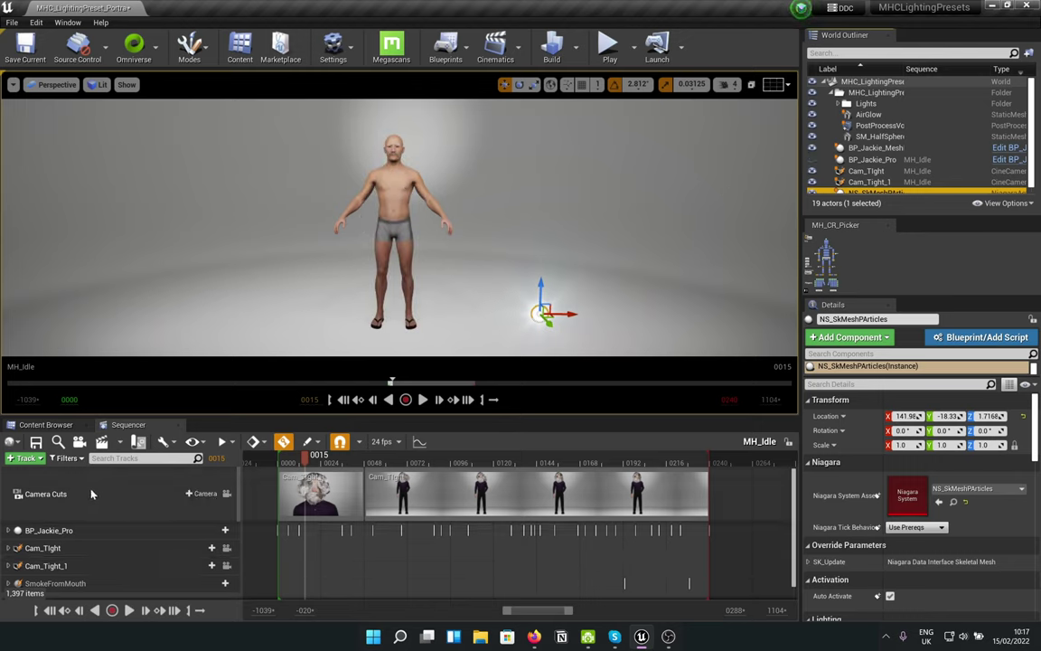
- Expand BP_Jackie_Pro and select its MetaHuman_ControlRig track, section and all body keys
left_click(9, 530)
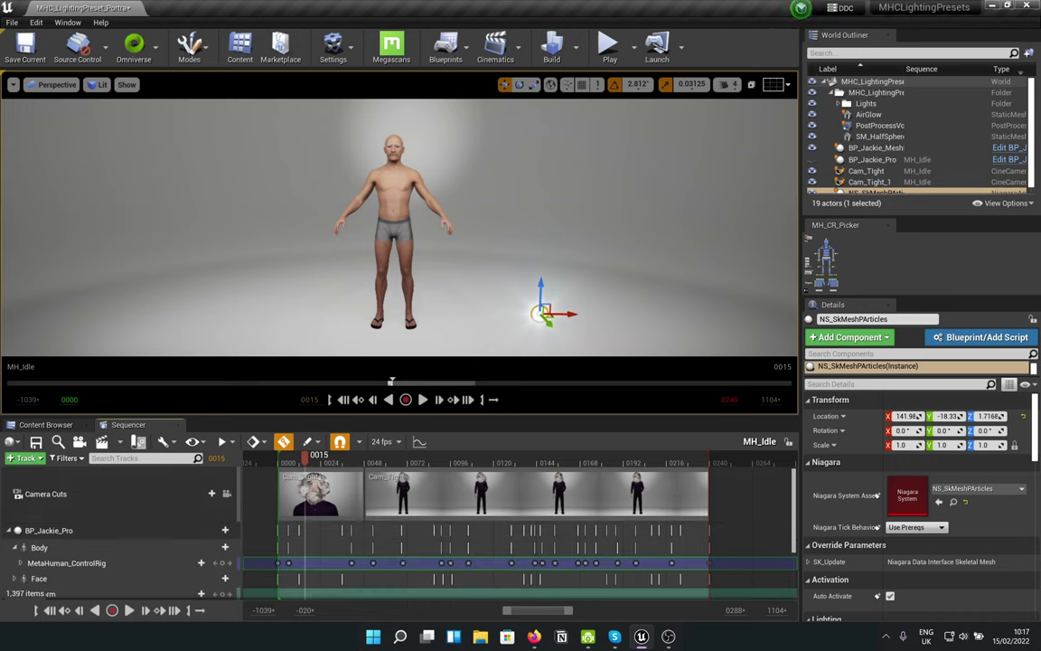
left_click(66, 562)
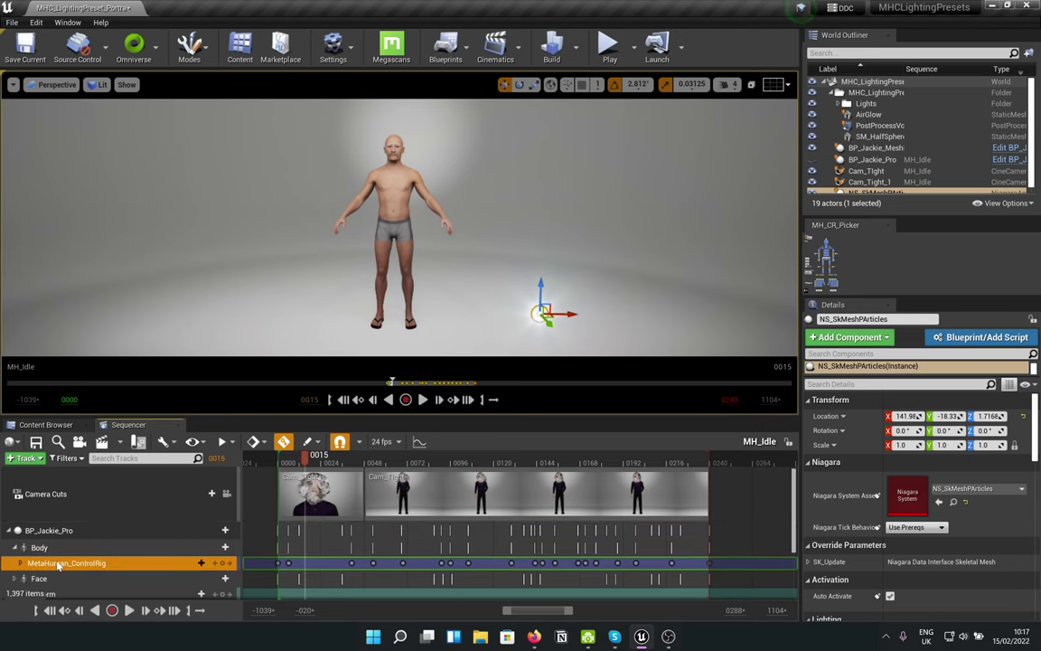
left_click(504, 566)
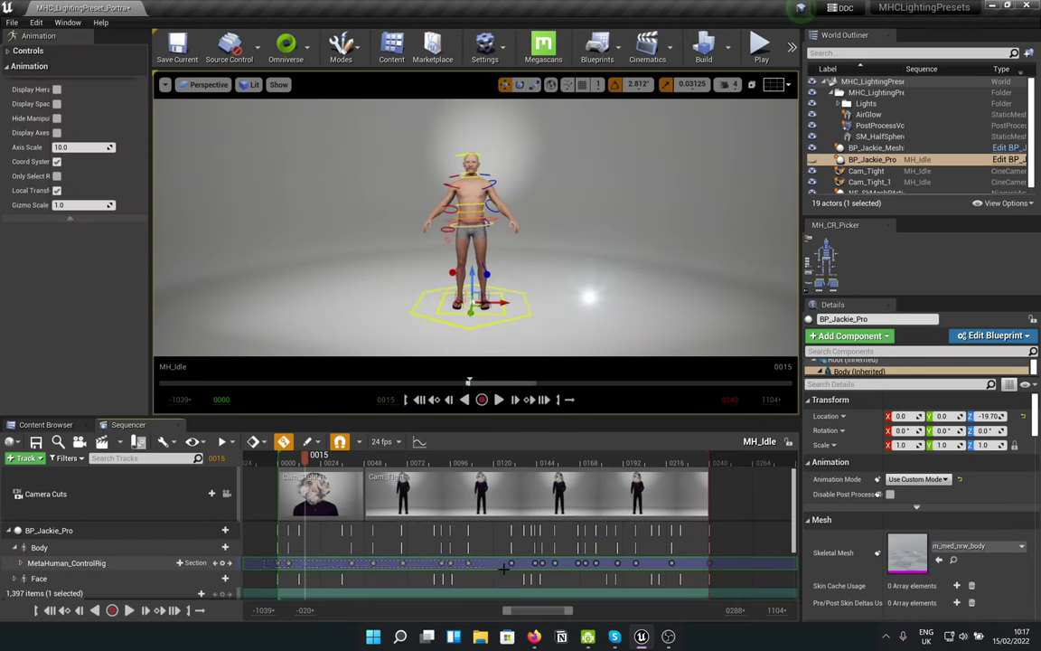
left_click(724, 567)
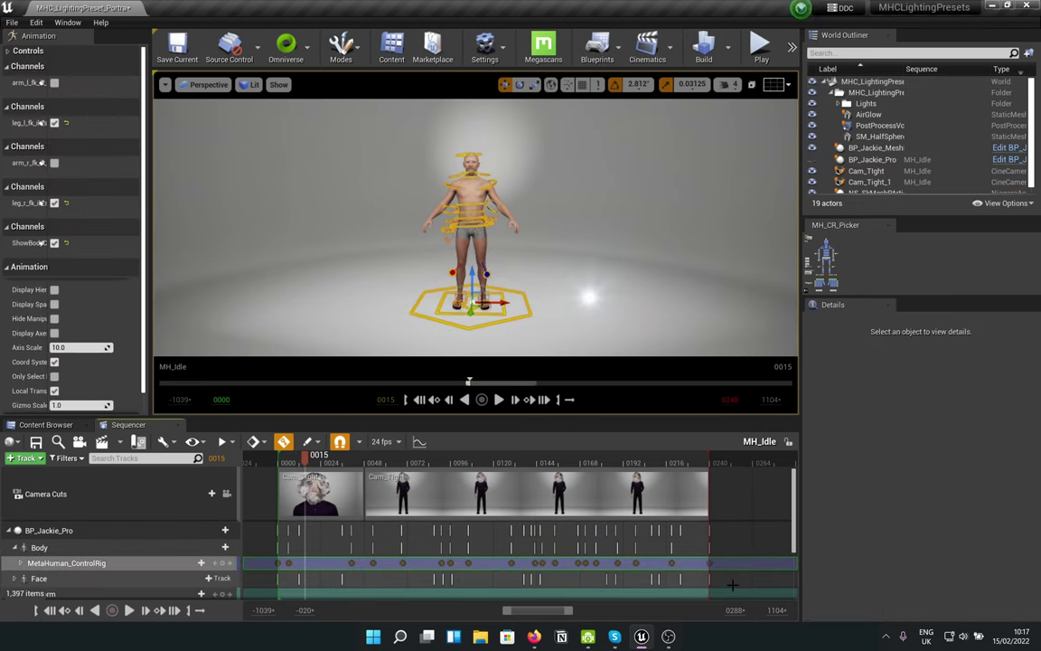
- Collapse BP_Jackie_Pro and add BP_Jackie_MeshRef to the sequence through +Track
left_click(8, 529)
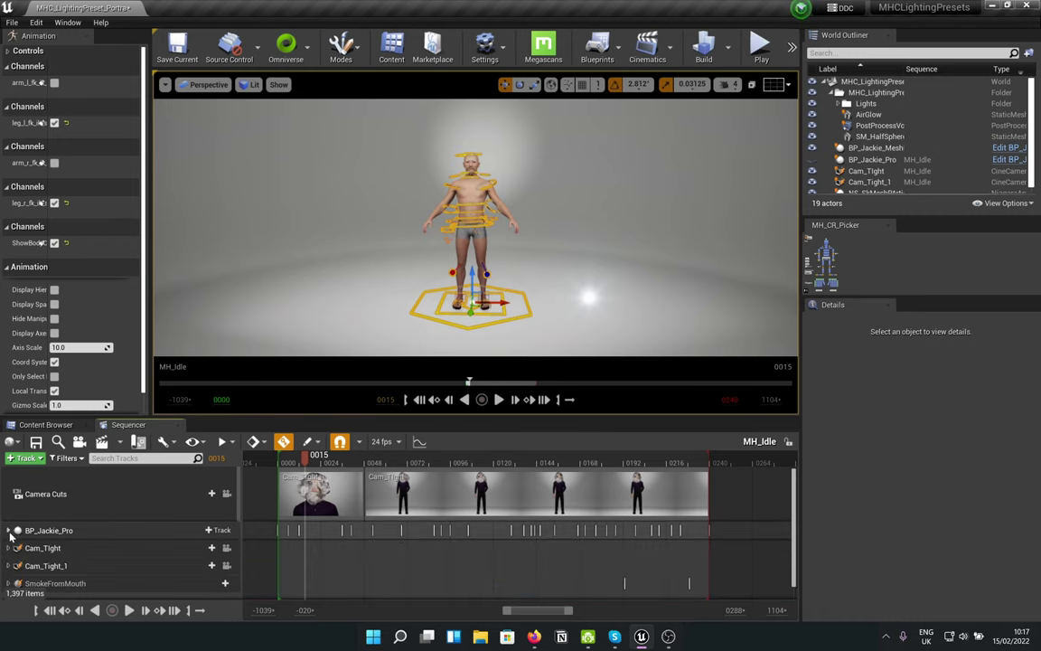
scroll(97, 540, "down", 1)
scroll(67, 477, "up", 1)
left_click(26, 459)
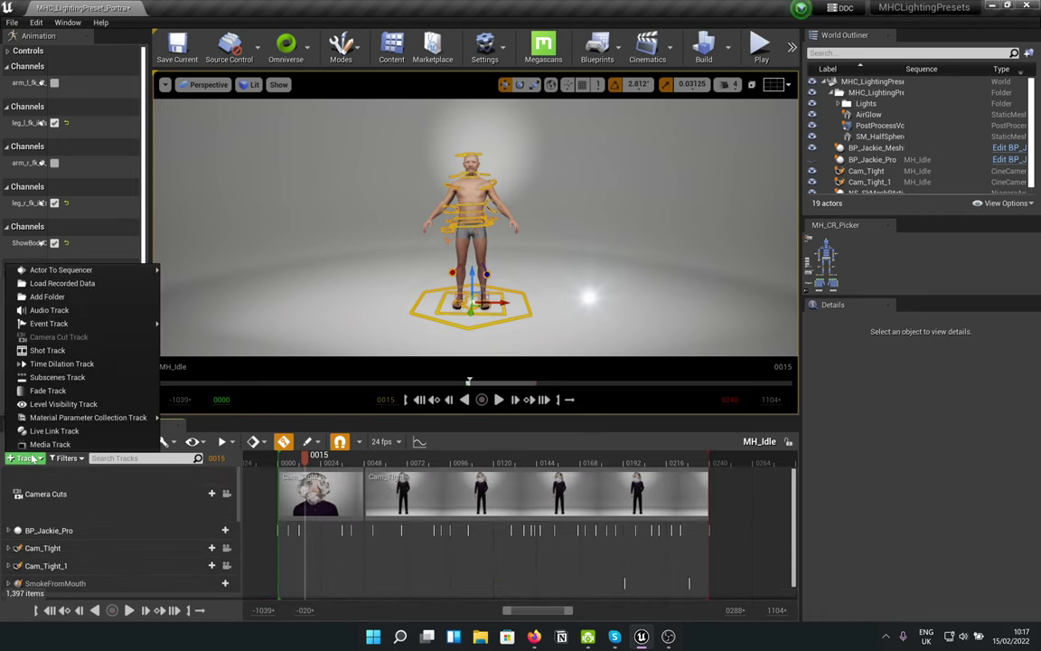
mouse_move(76, 277)
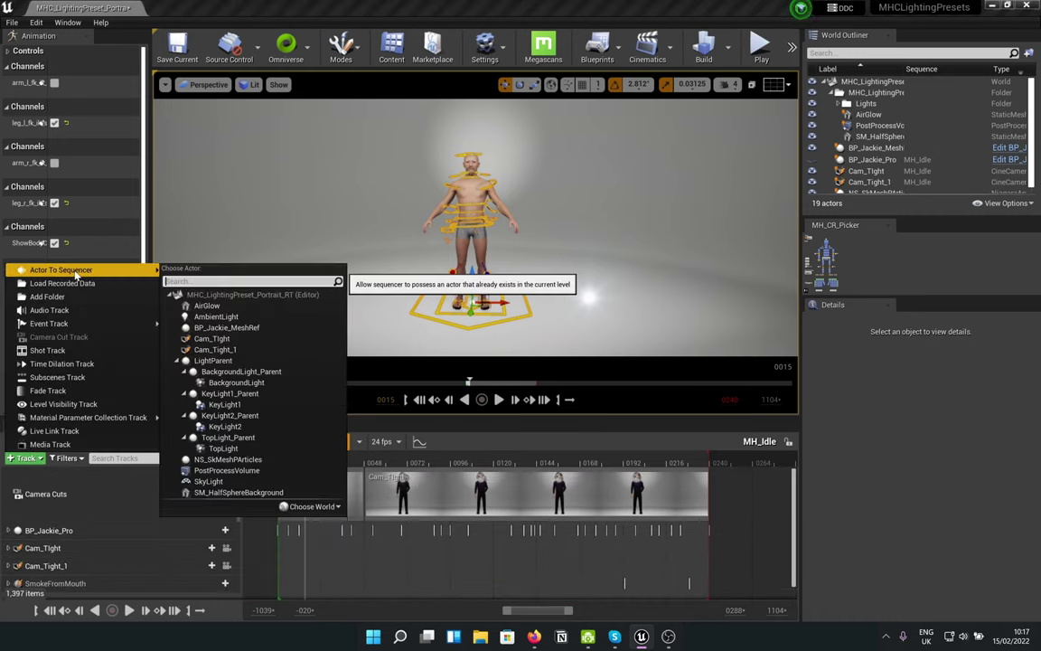
left_click(236, 327)
- Paste the body keys onto BP_Jackie_MeshRef's MetaHuman_ControlRig track and scrub to verify the animation
scroll(39, 531, "down", 3)
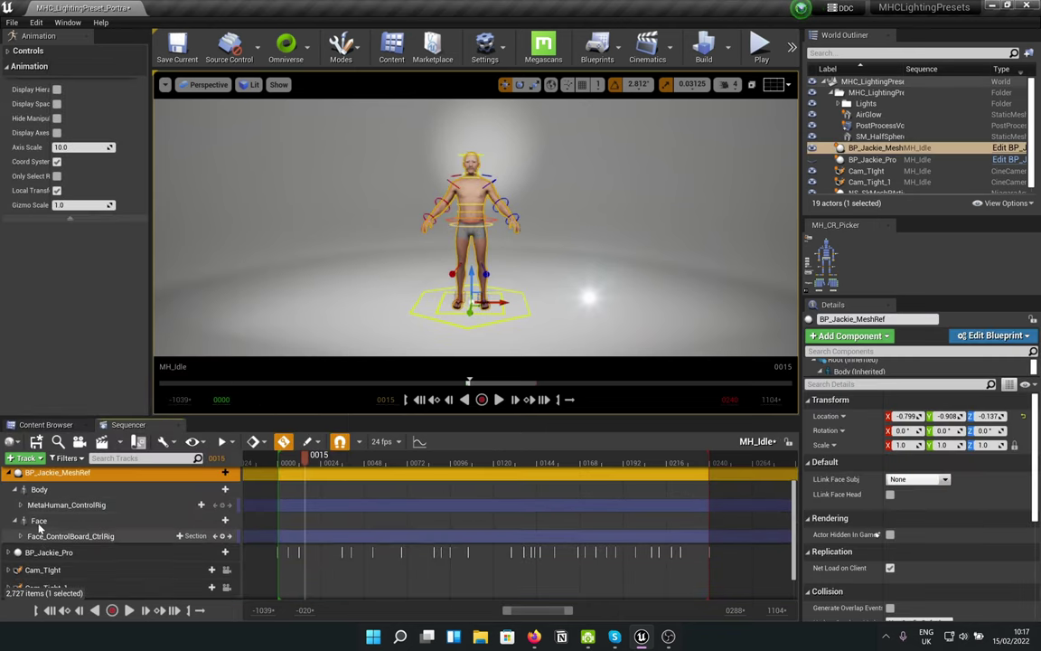
left_click(66, 504)
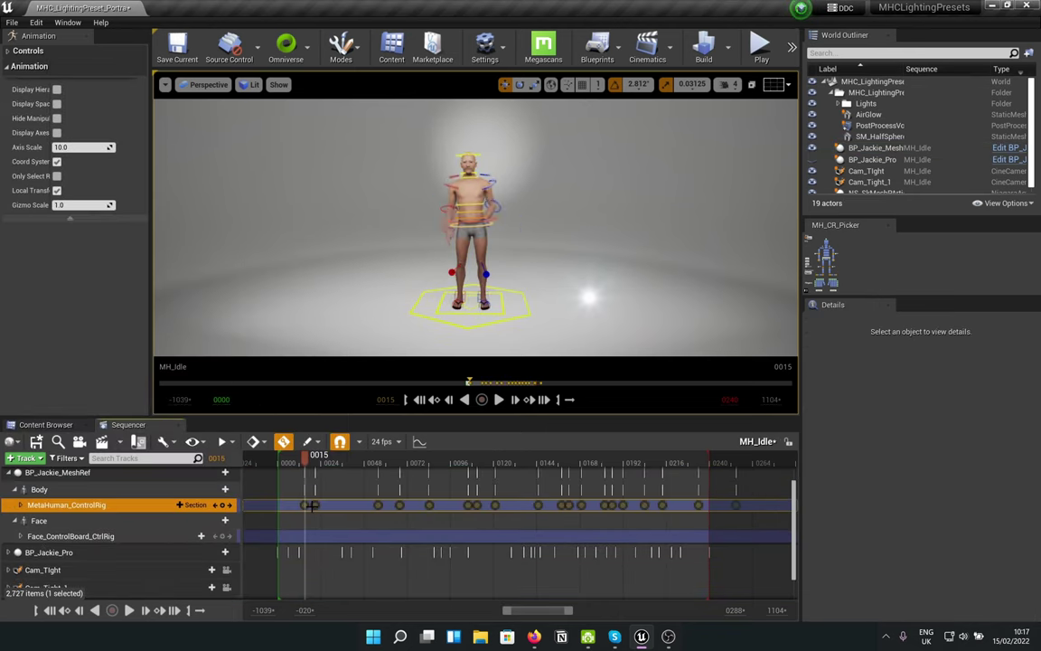
key("ctrl+z")
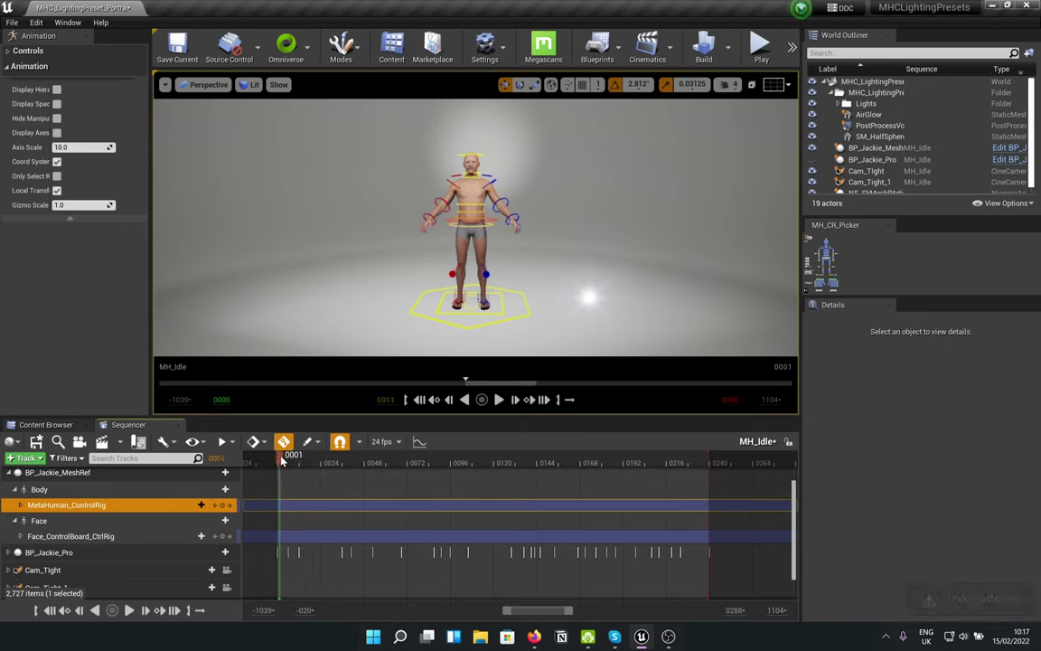
key("ctrl+v")
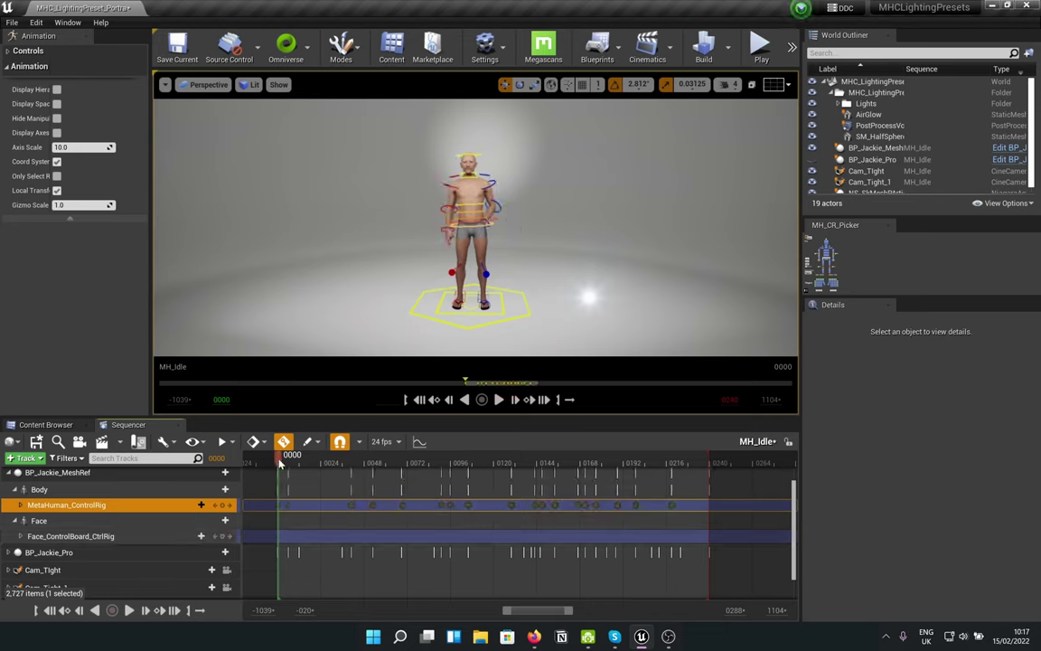
left_click_drag(318, 464, 436, 475)
left_click_drag(514, 481, 630, 498)
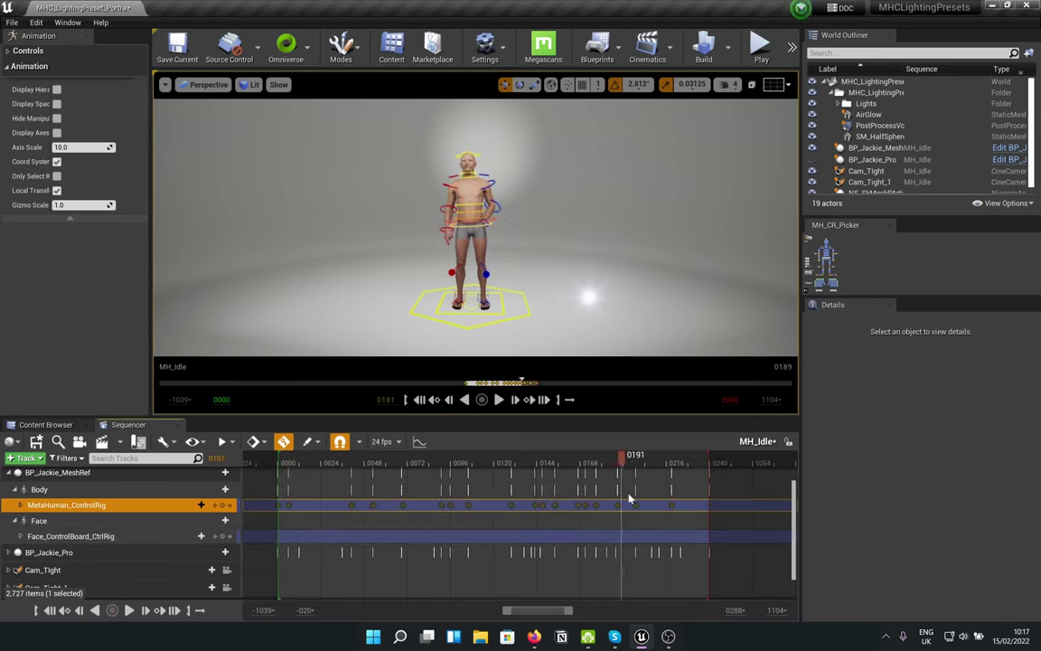
left_click(281, 463)
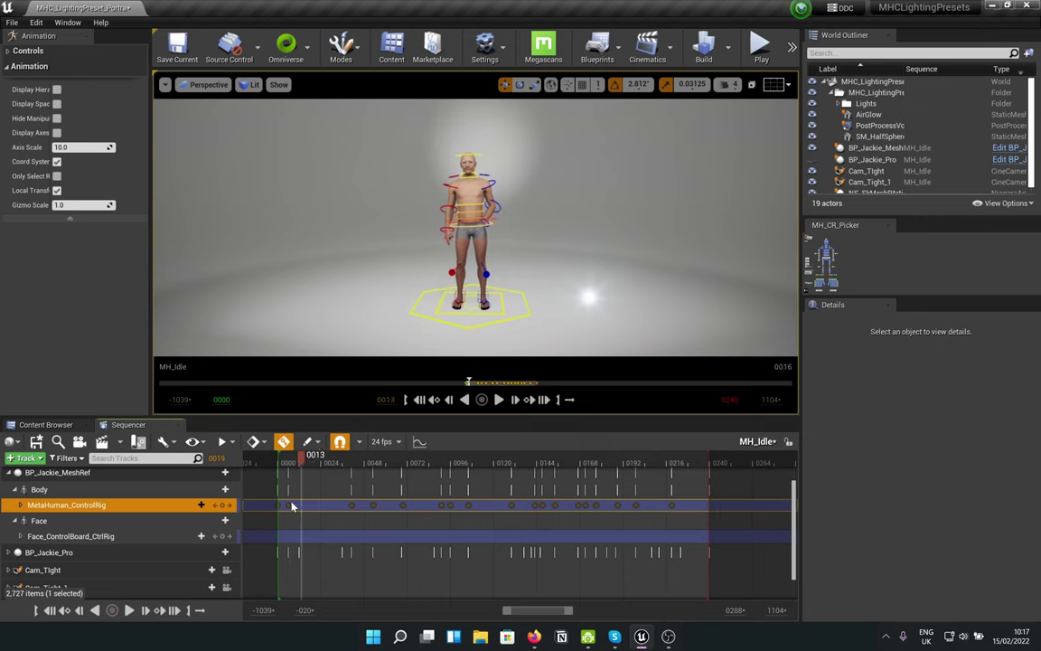
scroll(36, 524, "up", 3)
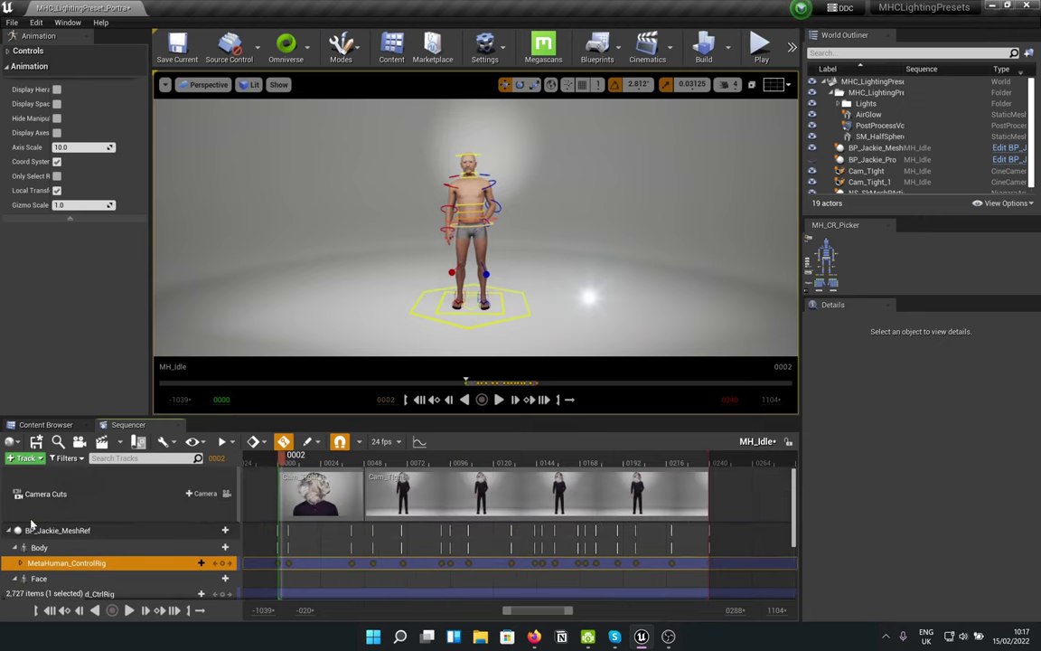
left_click(10, 530)
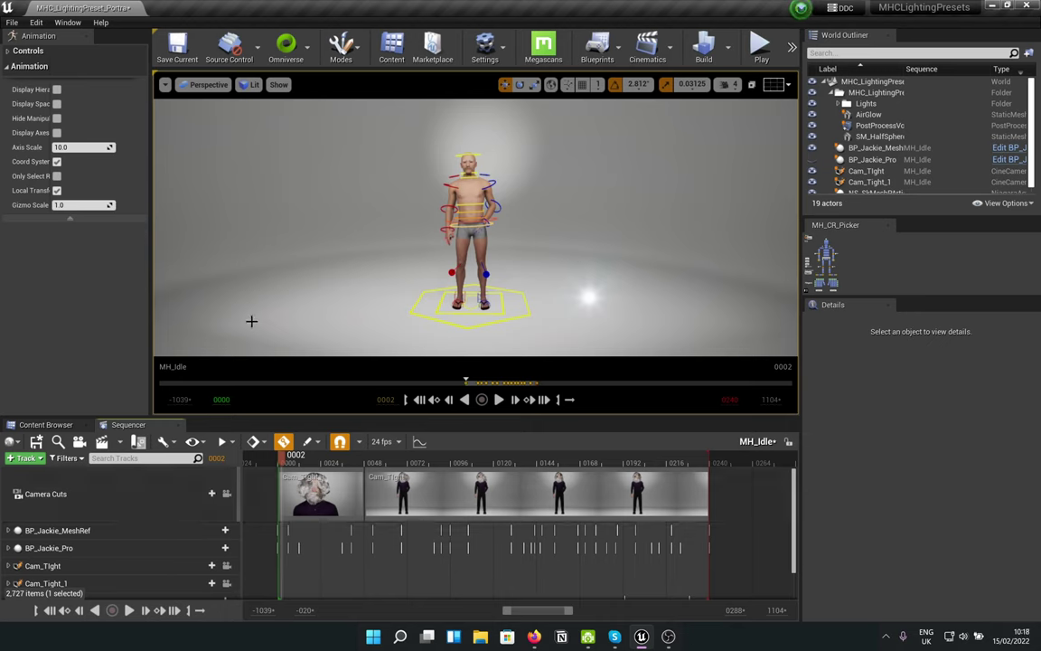
- Select the NS_SkMeshPArticles actor and expand its SK_Update override parameter in Details
left_click(47, 425)
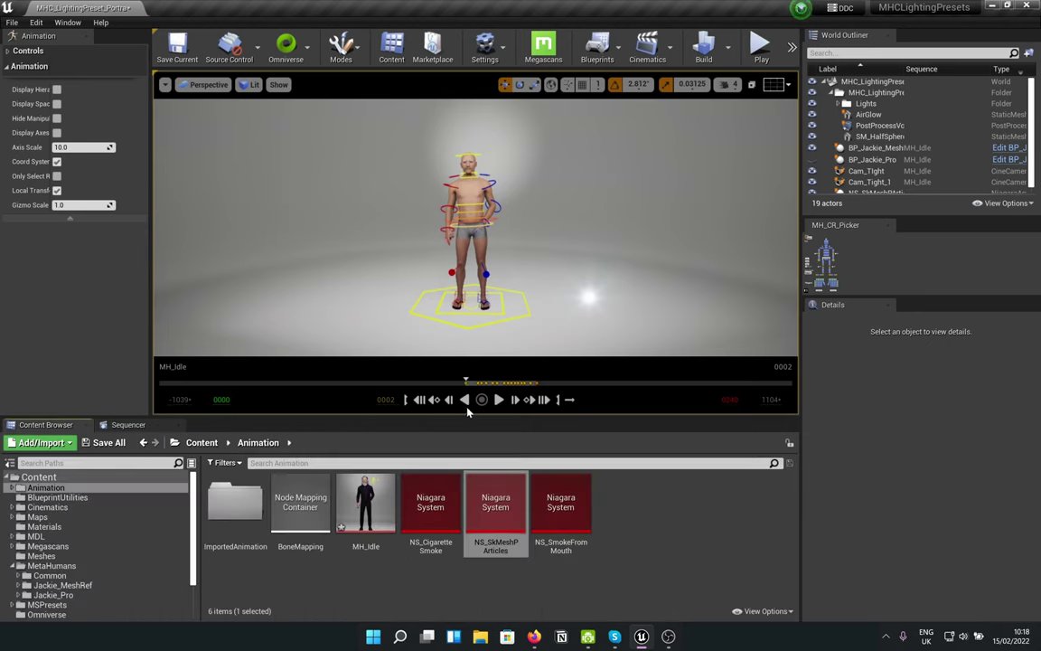
left_click(870, 192)
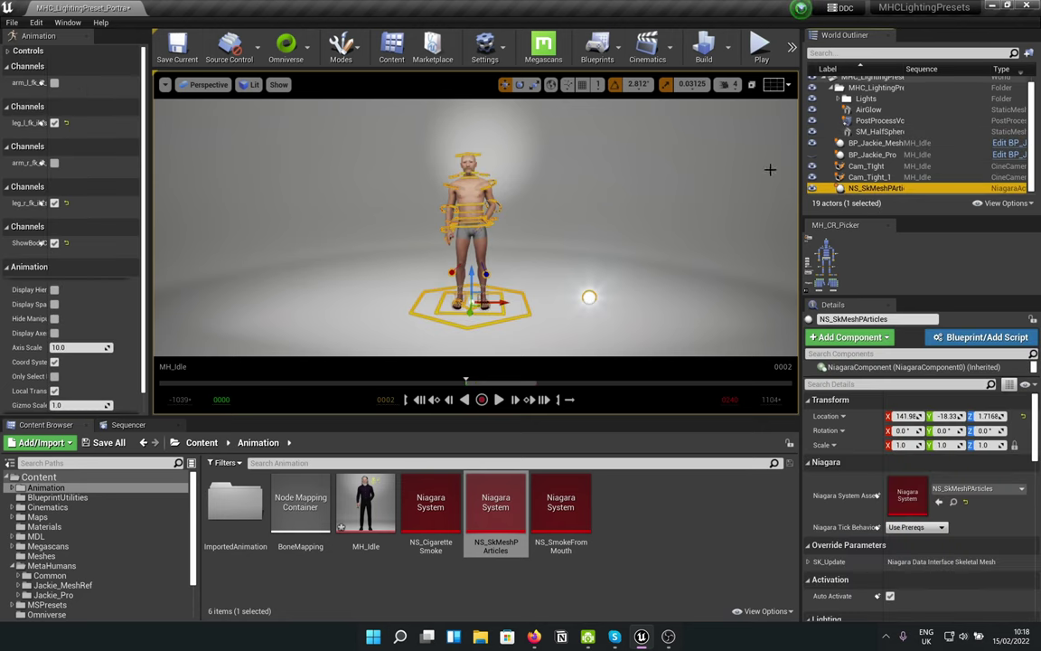
scroll(466, 245, "up", 2)
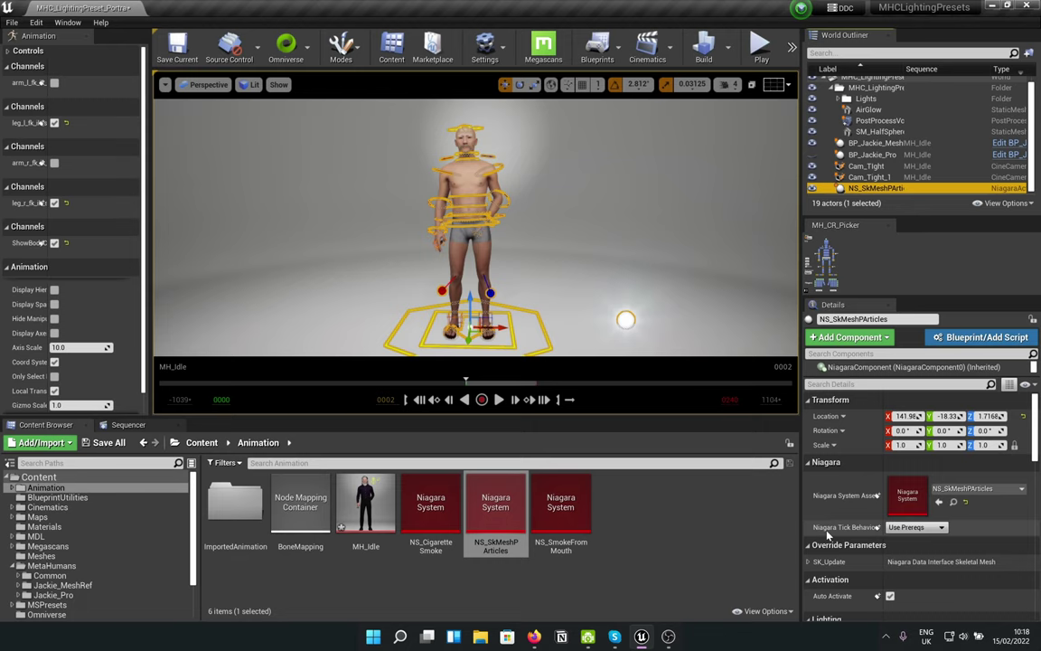
scroll(924, 475, "down", 3)
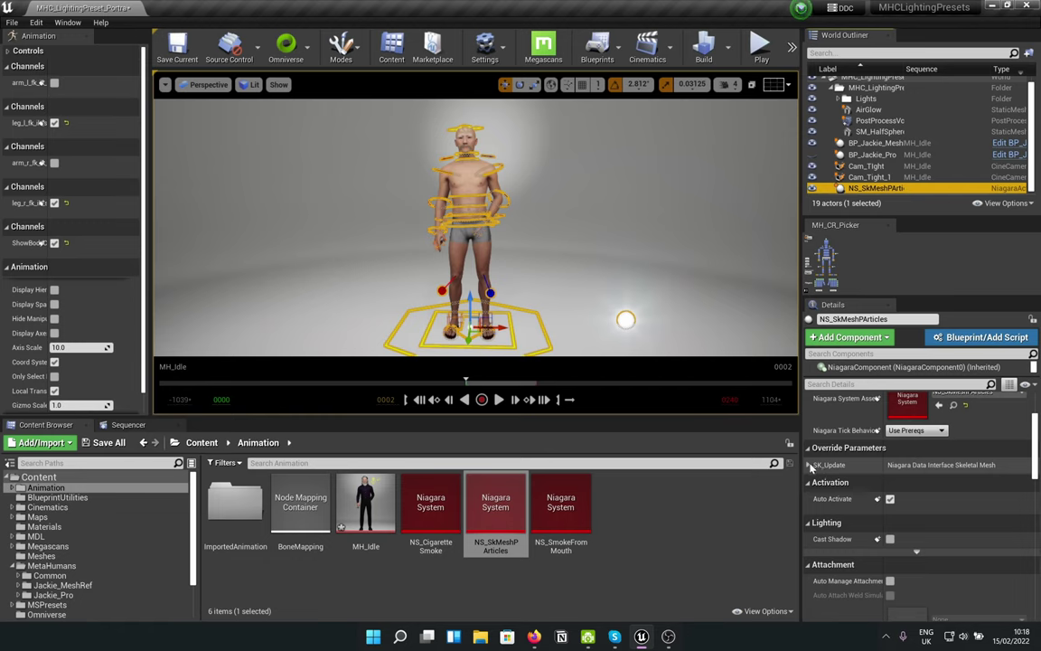
left_click(810, 465)
- Set SK_Update's Preview Mesh to m_med_nrw_body, filtering the picker by 'm_'
scroll(810, 464, "down", 1)
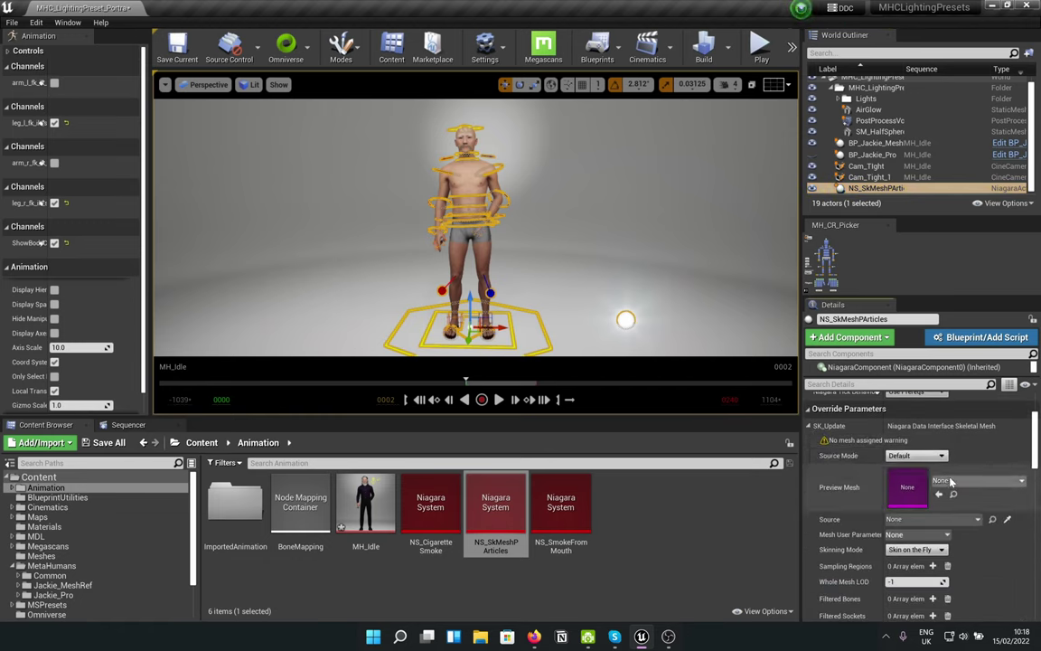
left_click(956, 484)
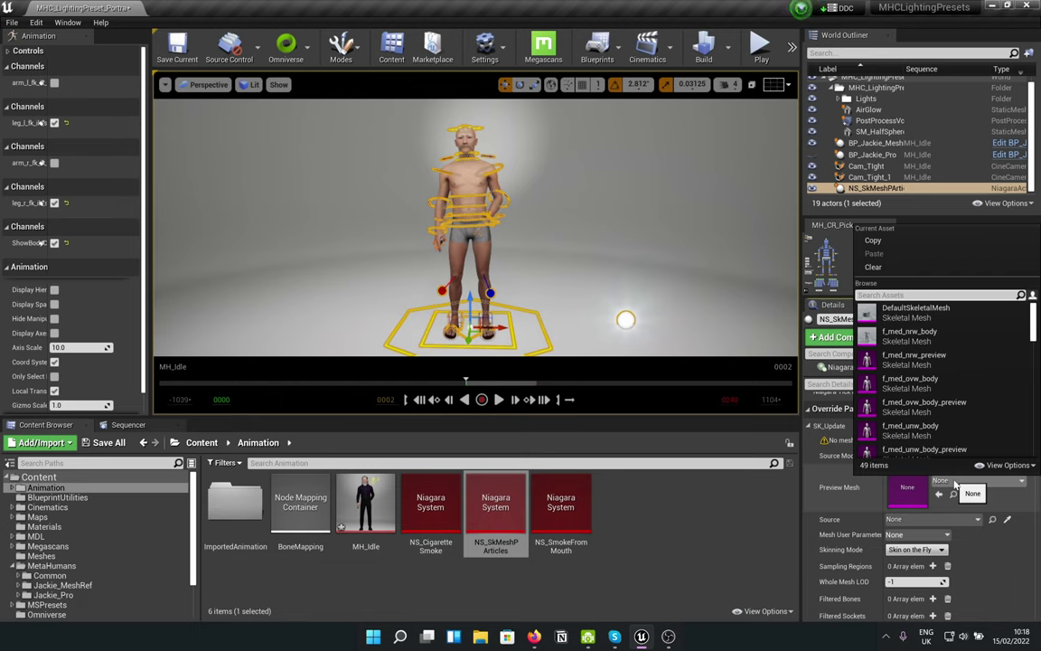
type("m")
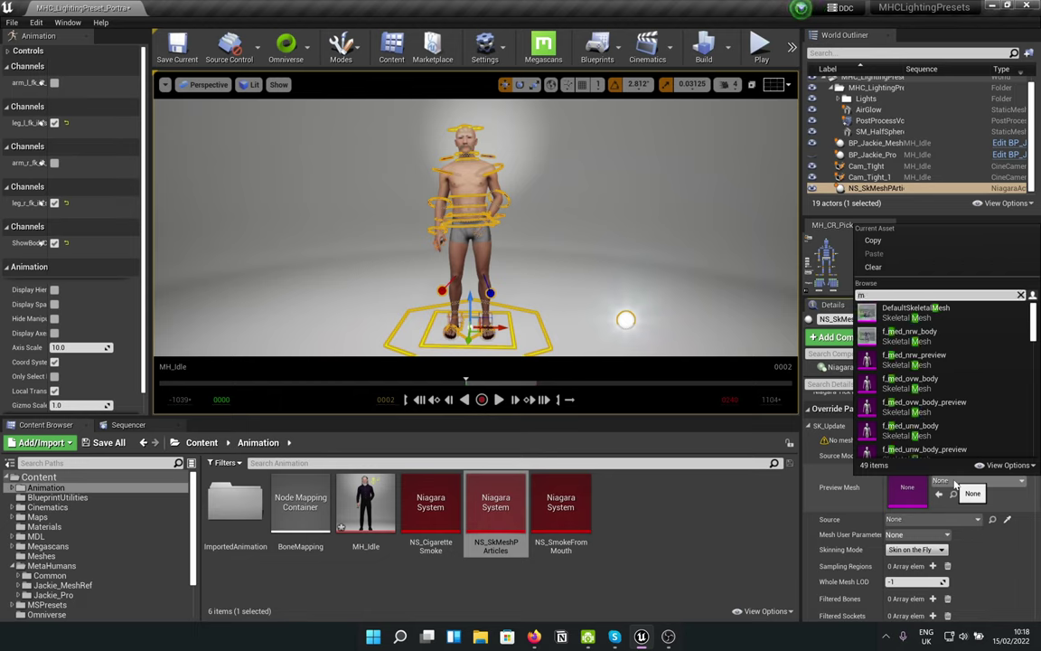
type("_")
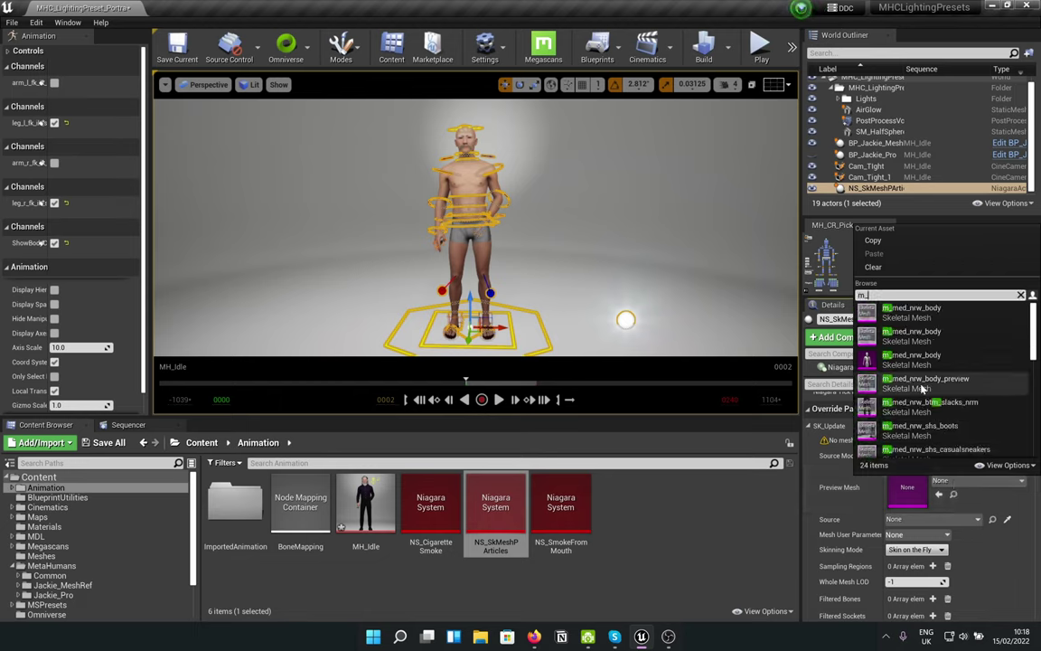
left_click(913, 312)
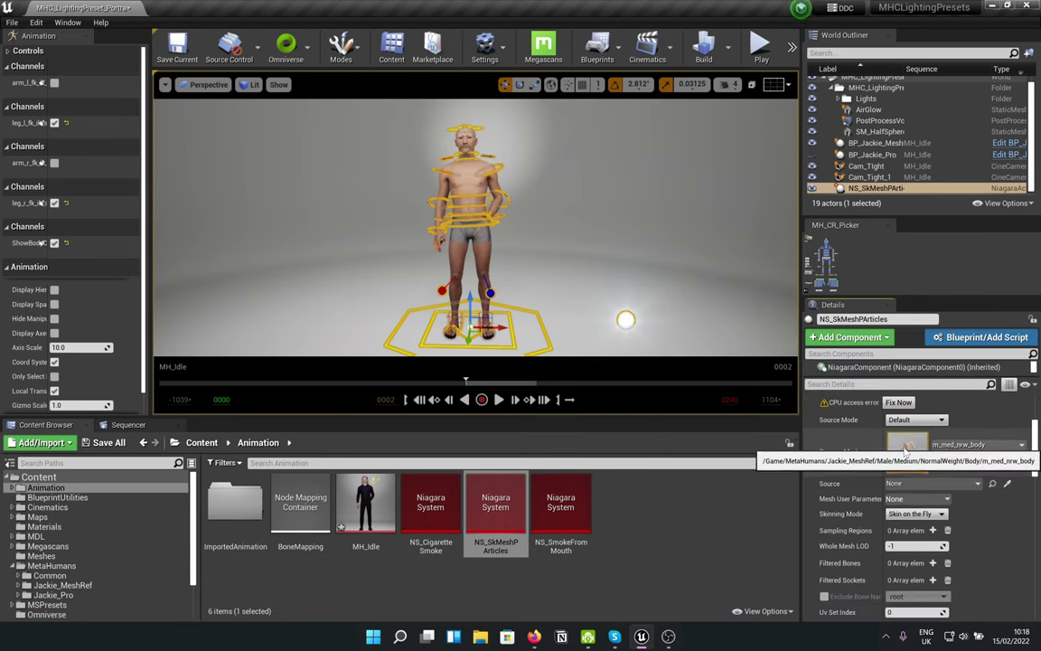
scroll(924, 459, "down", 1)
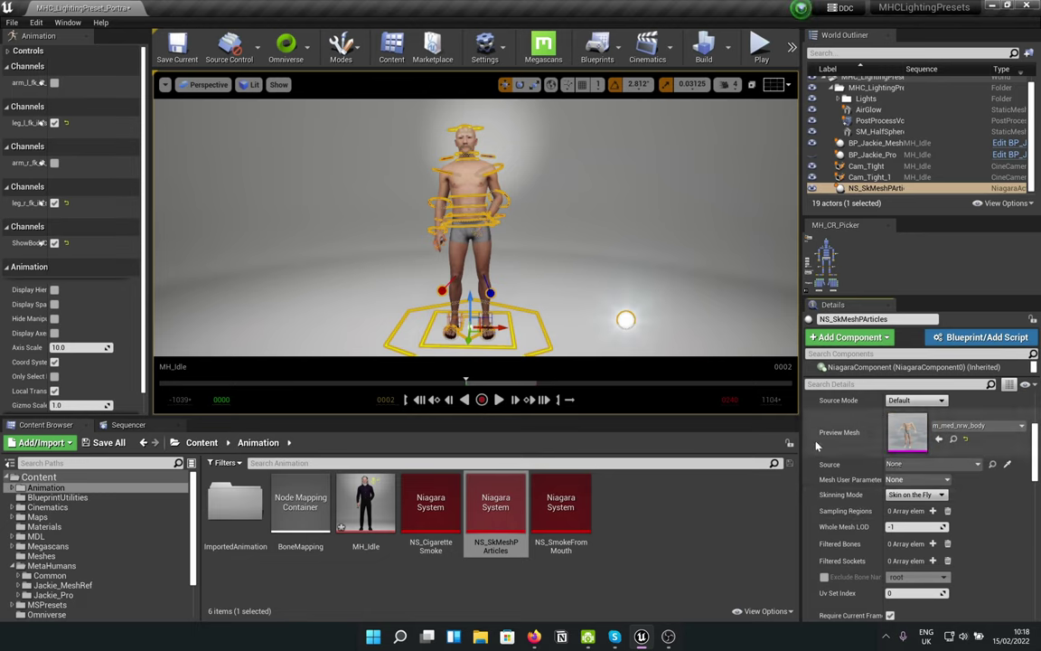
- Set SK_Update's Source to the BP_Jackie_MeshRef actor
left_click(911, 464)
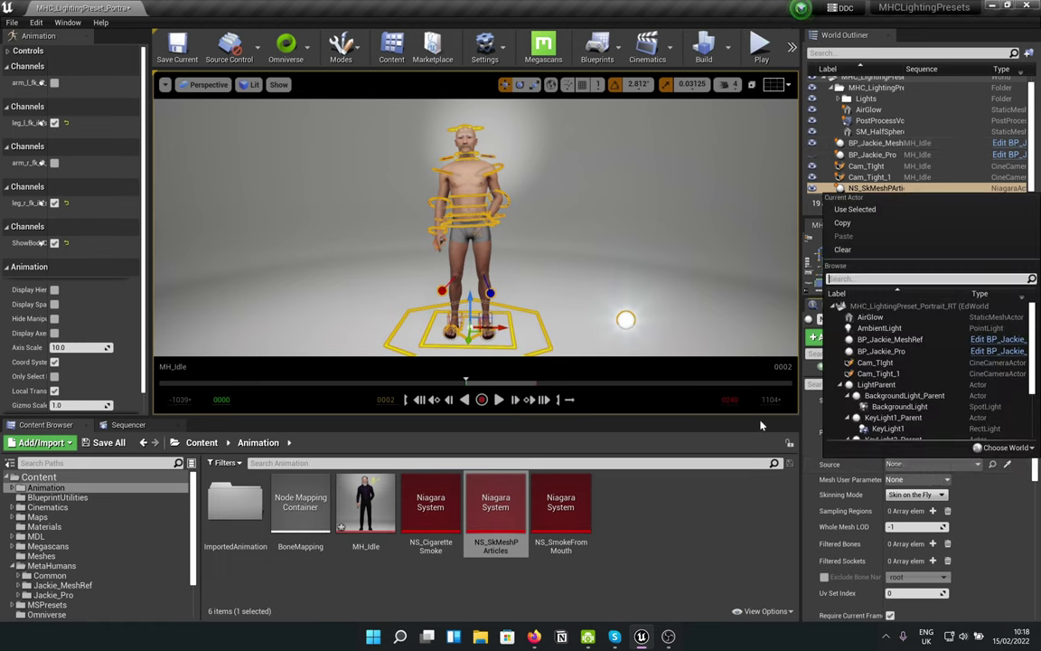
left_click(891, 340)
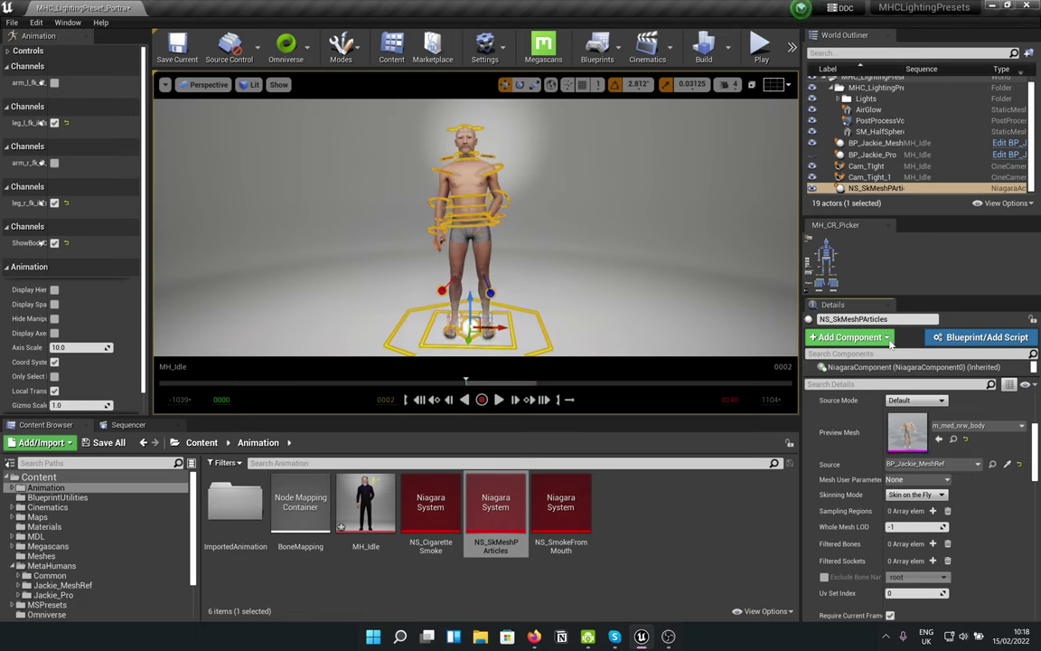
scroll(956, 493, "down", 1)
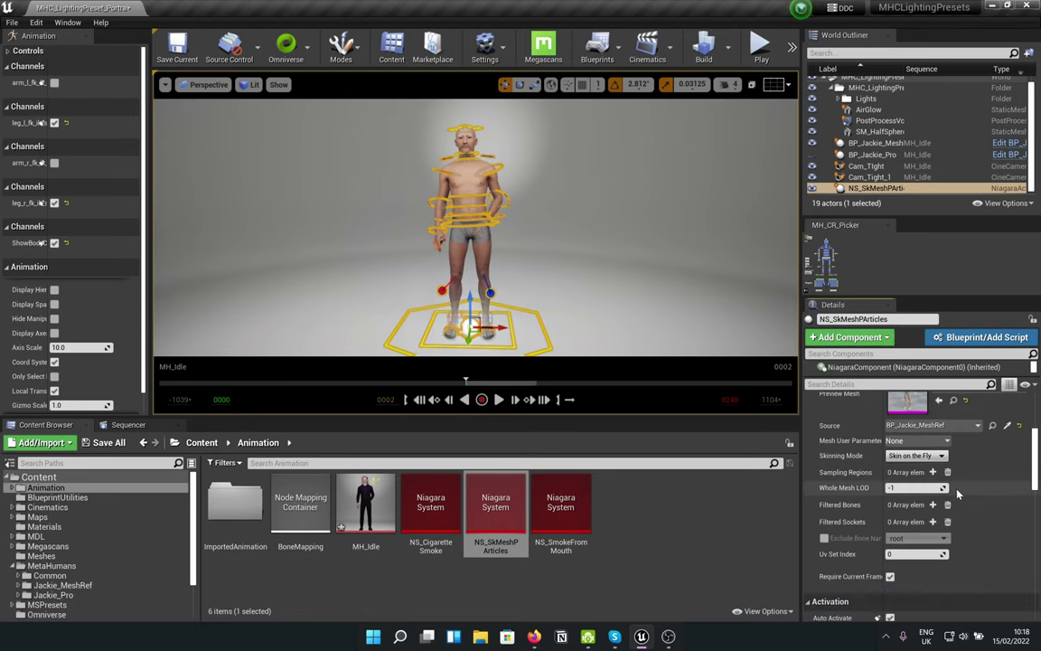
scroll(956, 490, "up", 1)
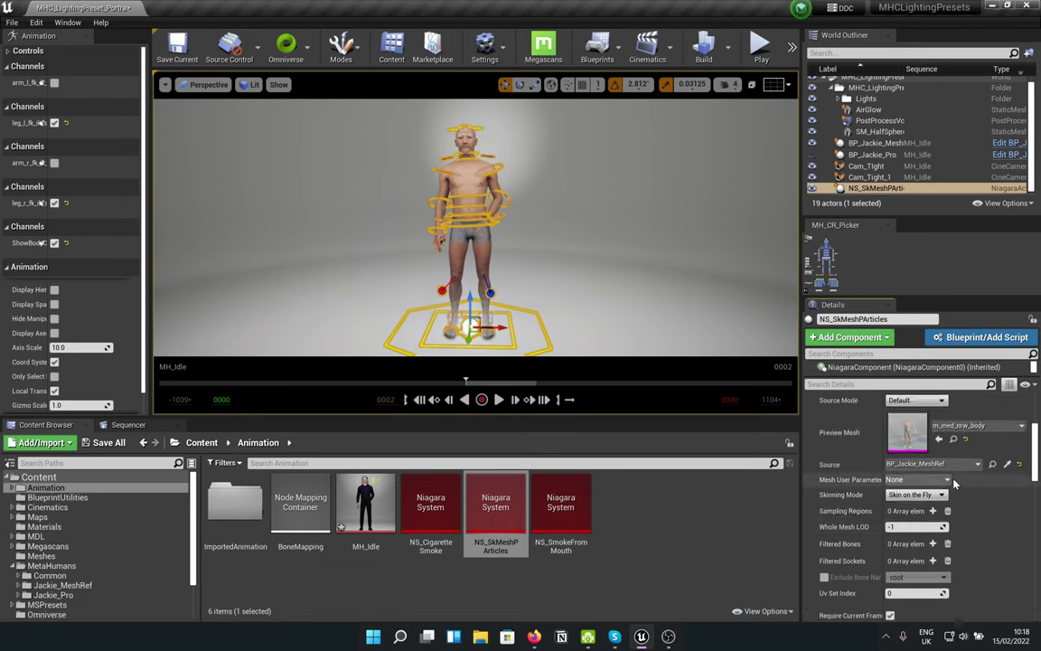
scroll(954, 484, "up", 1)
- Switch Source Mode to Source and apply Fix Now on the CPU access error
left_click(913, 440)
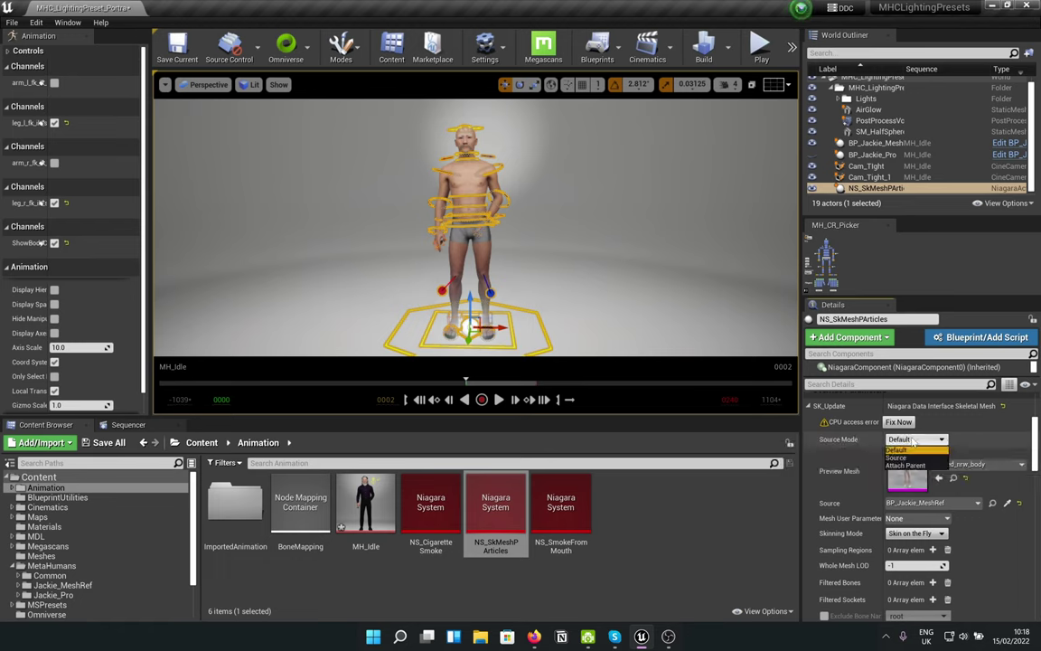
left_click(896, 458)
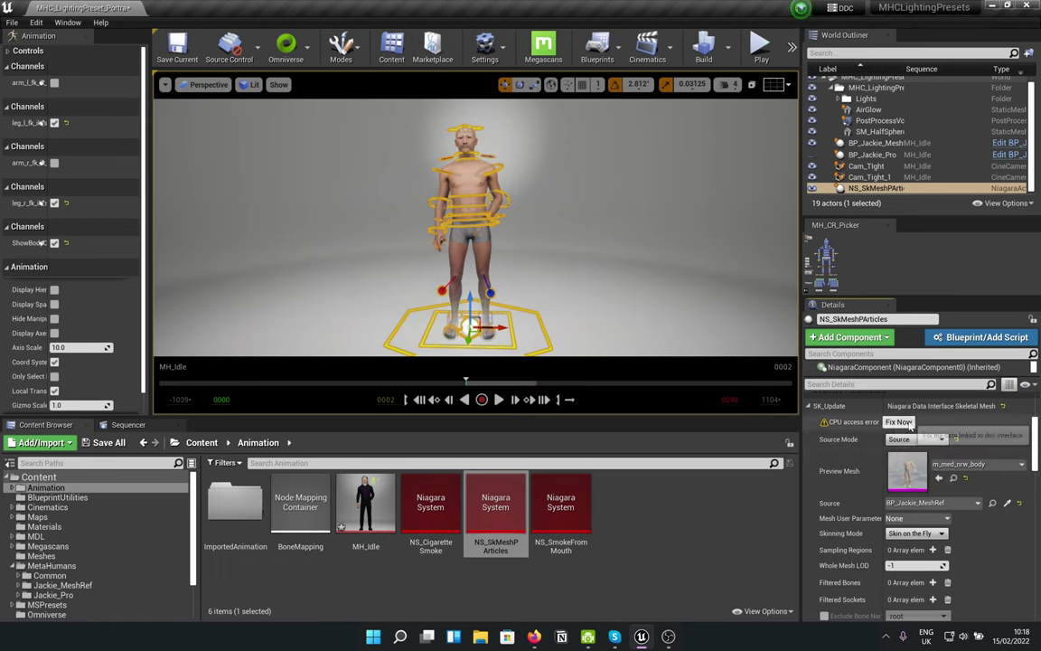
left_click(907, 423)
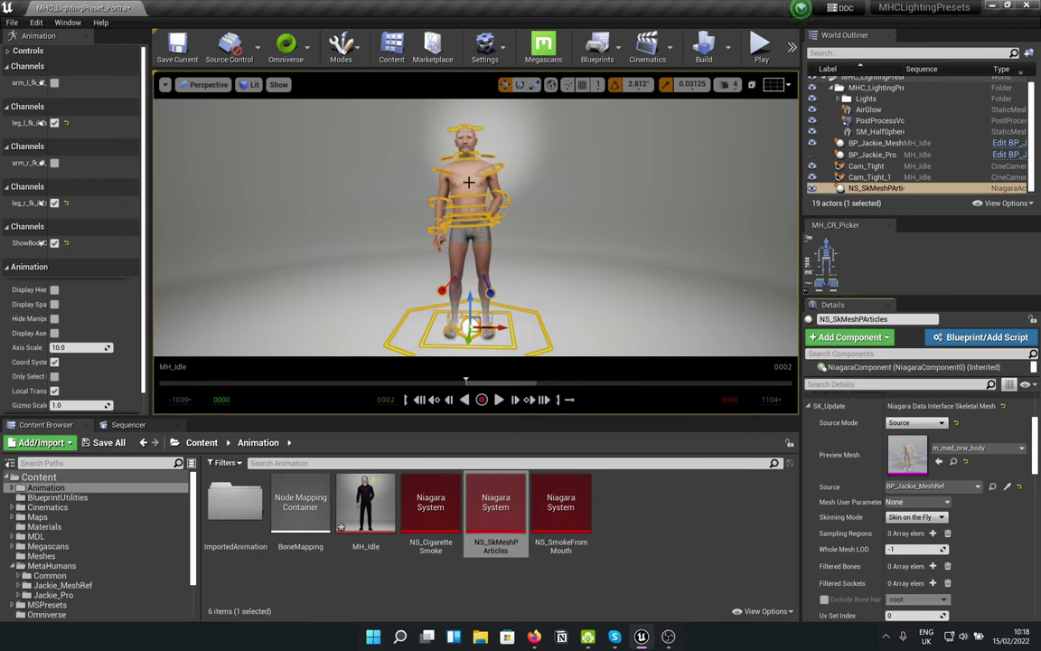
- Open the BP_Jackie_MeshRef blueprint from Content > MetaHumans > Jackie_MeshRef
left_click(192, 443)
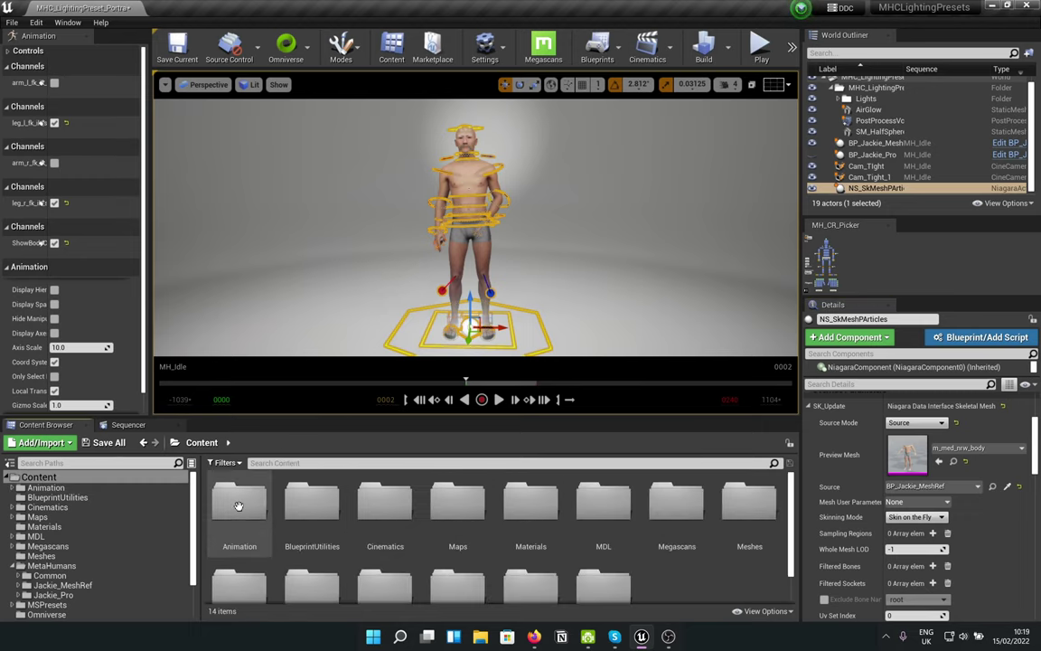
scroll(240, 506, "down", 1)
double_click(235, 529)
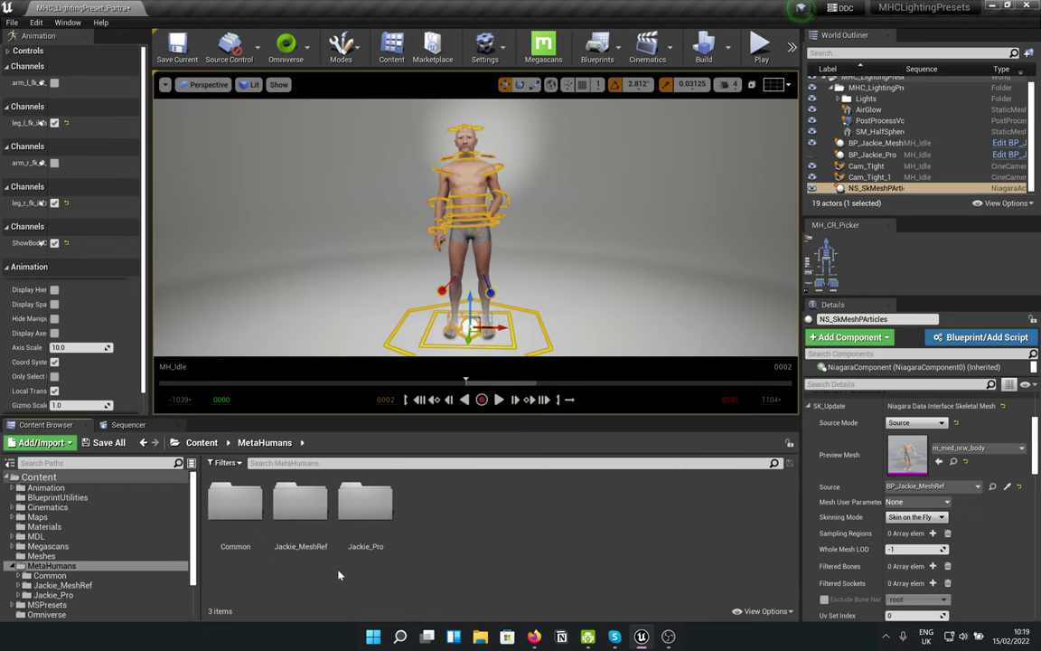
double_click(300, 502)
left_click(696, 508)
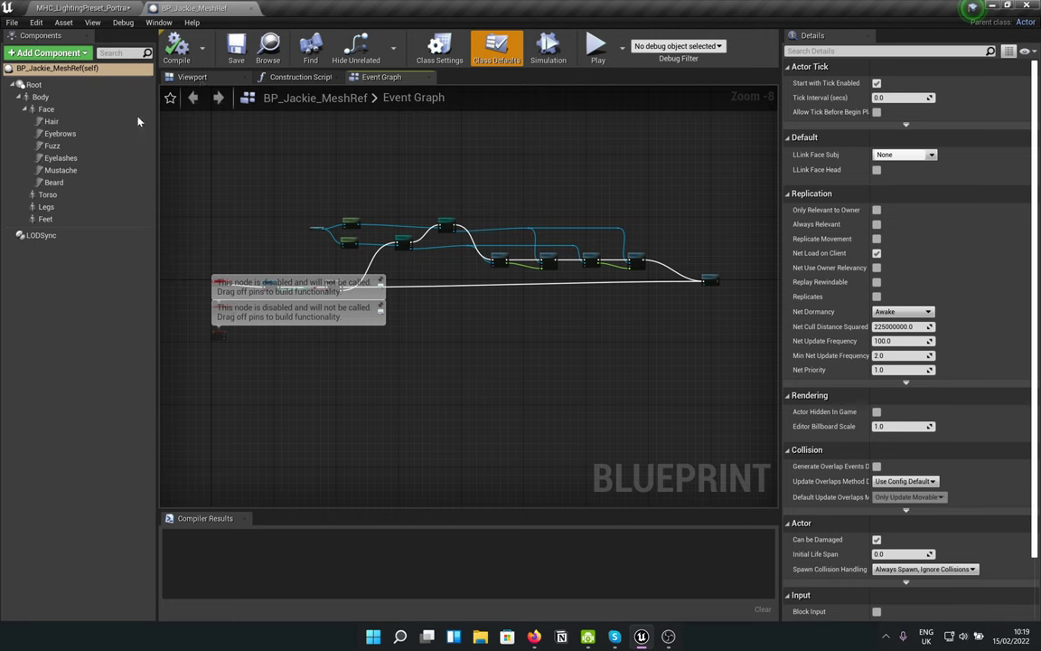
- Set Body's Visibility Based Anim Tick to Always Tick Pose and Refresh Bones, then compile and close
left_click(40, 97)
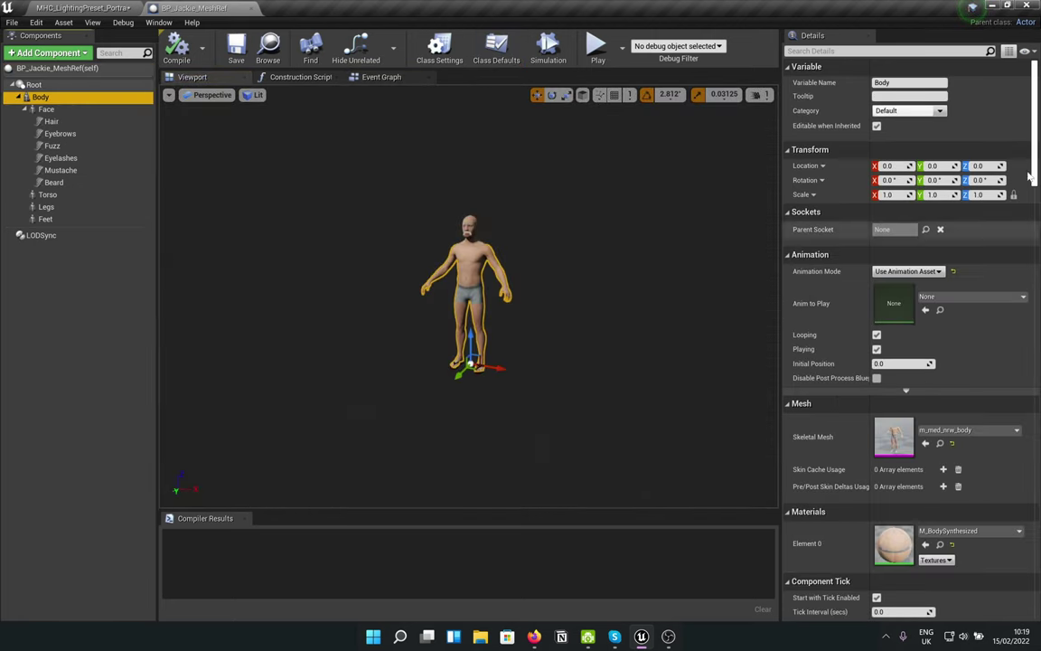
left_click_drag(1036, 107, 1037, 510)
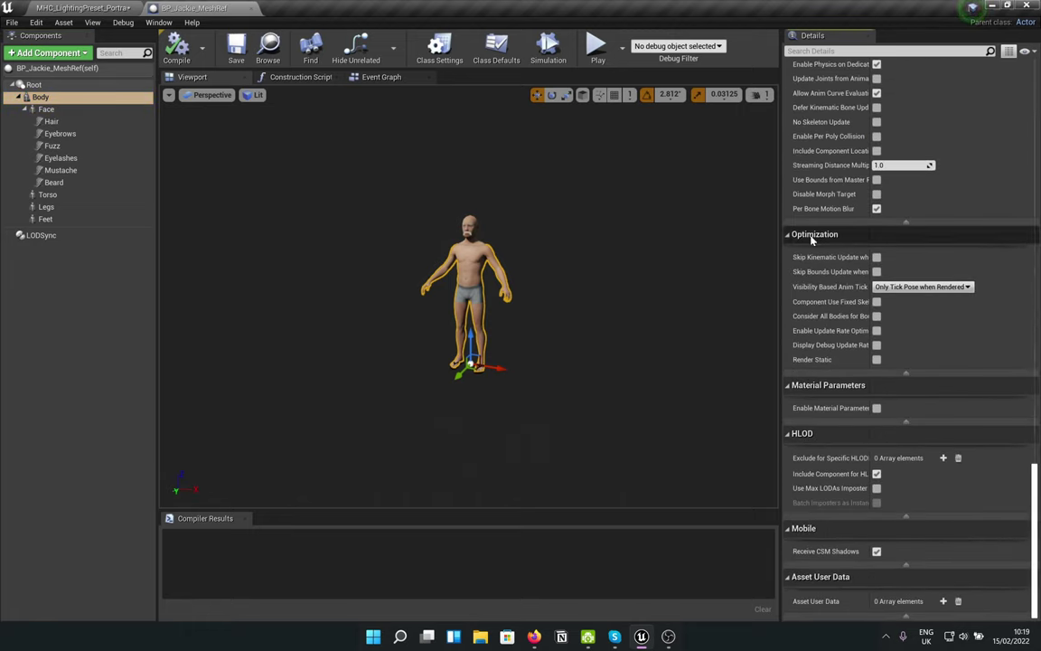
mouse_move(850, 291)
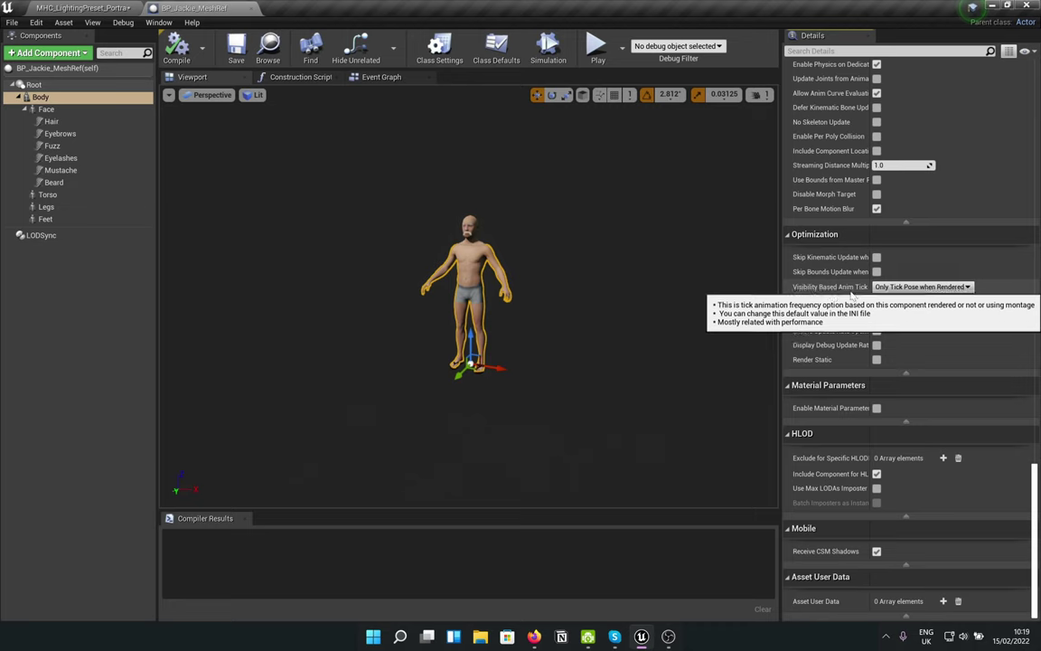
mouse_move(911, 293)
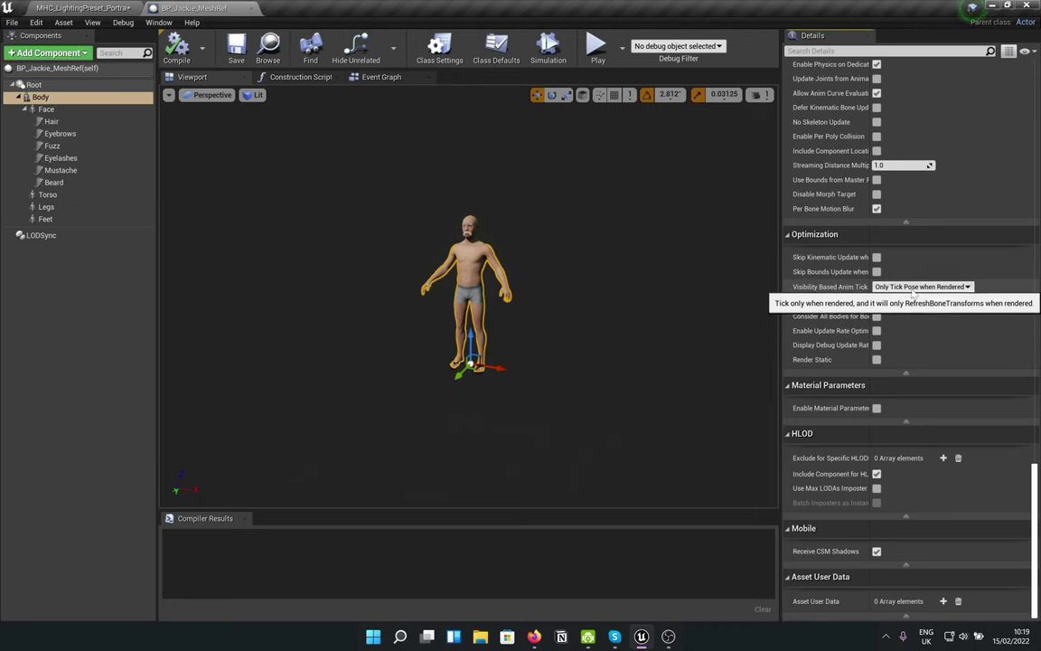
left_click(916, 289)
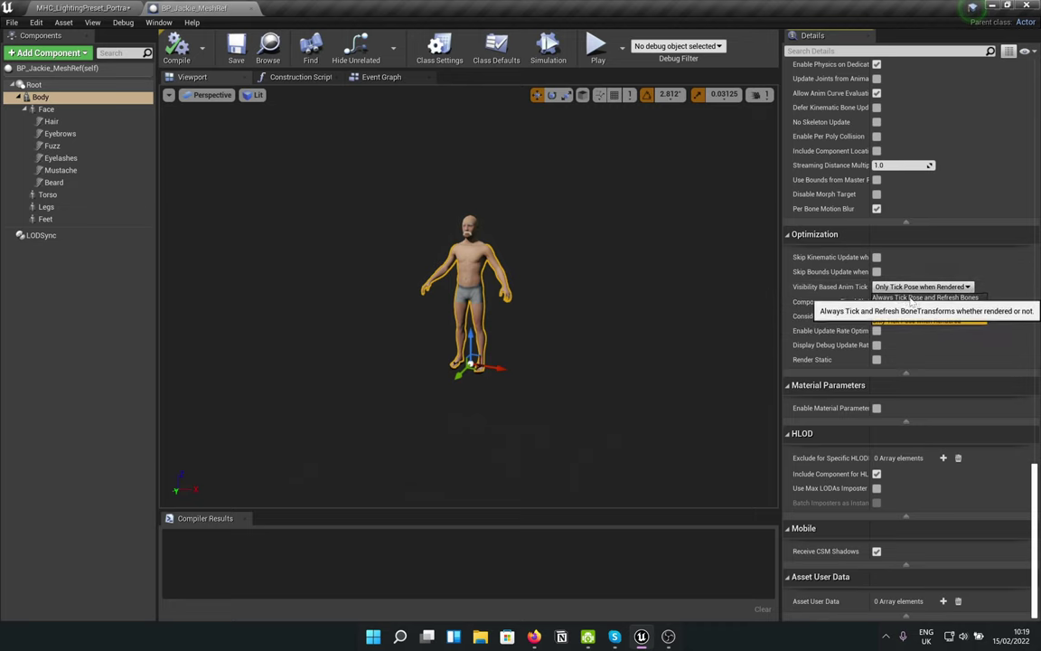
left_click(926, 298)
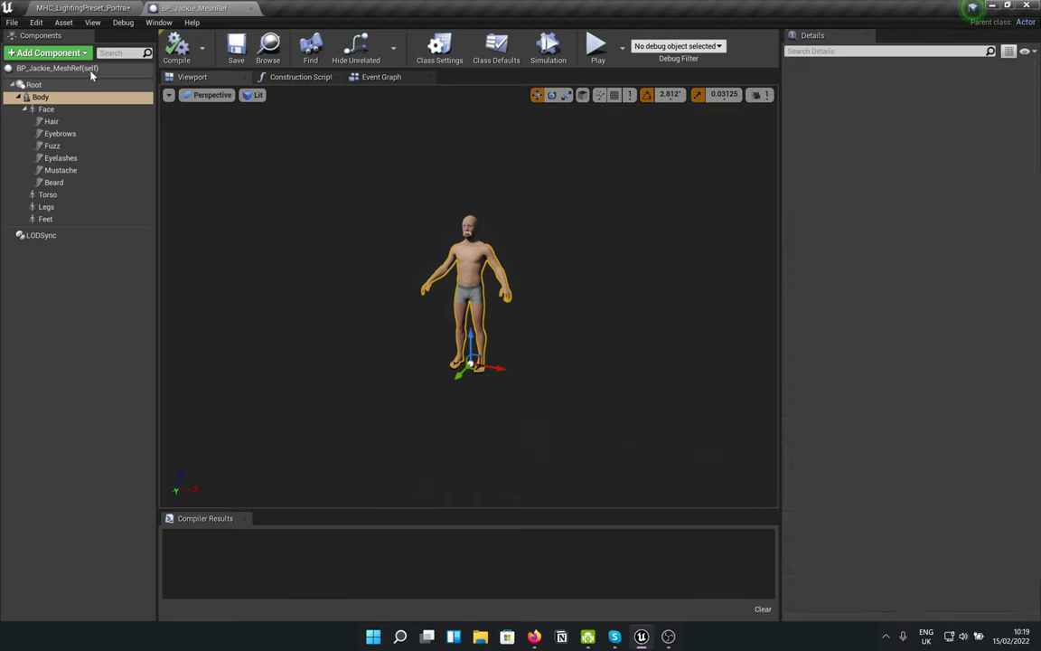
left_click(250, 8)
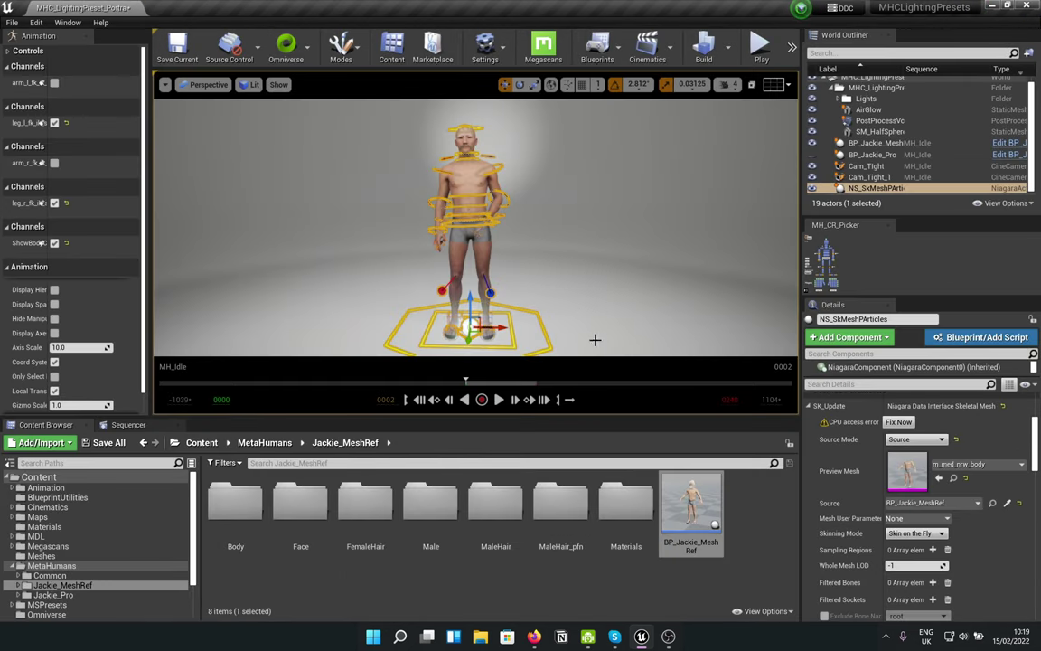
- Apply Fix Now on the CPU access error and, after trying Source, leave Source Mode at Default
left_click(899, 422)
left_click(916, 423)
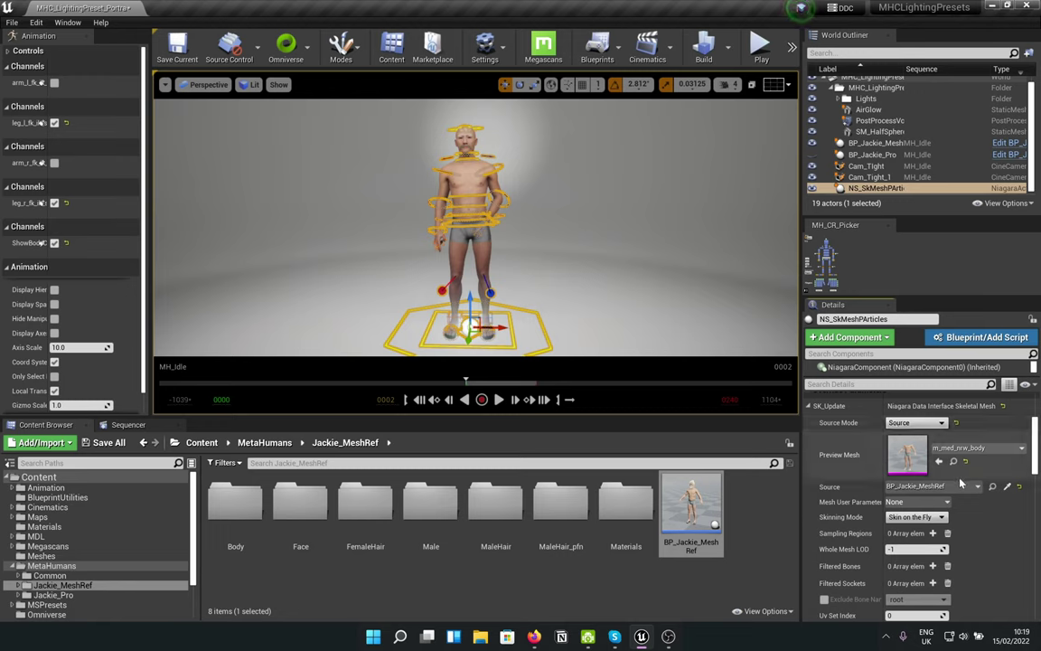
left_click(915, 433)
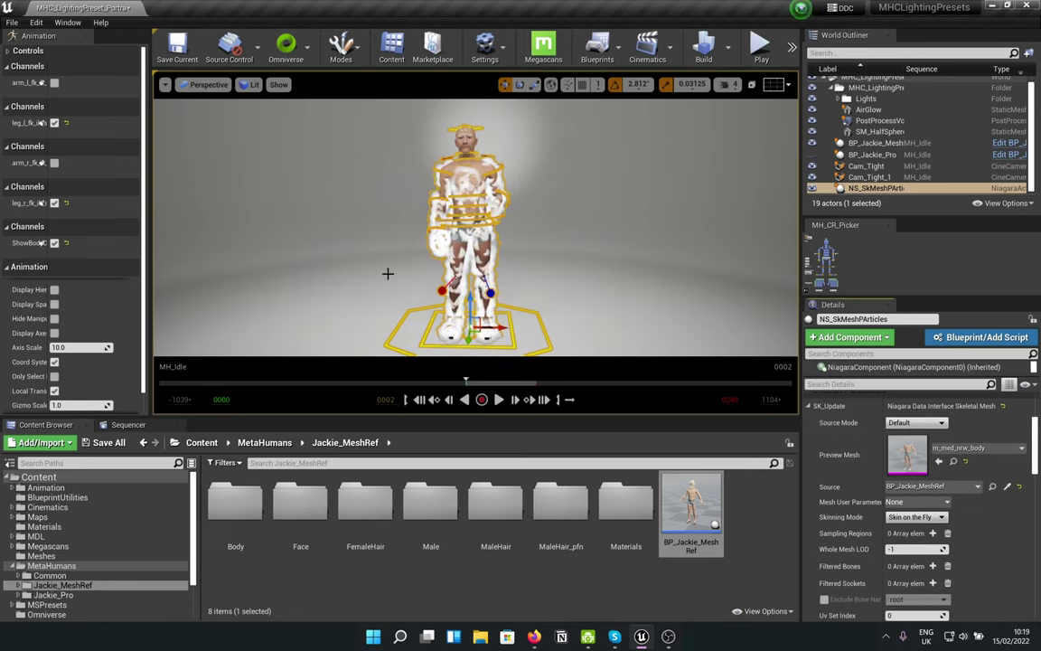
left_click(922, 423)
left_click(908, 441)
left_click(922, 422)
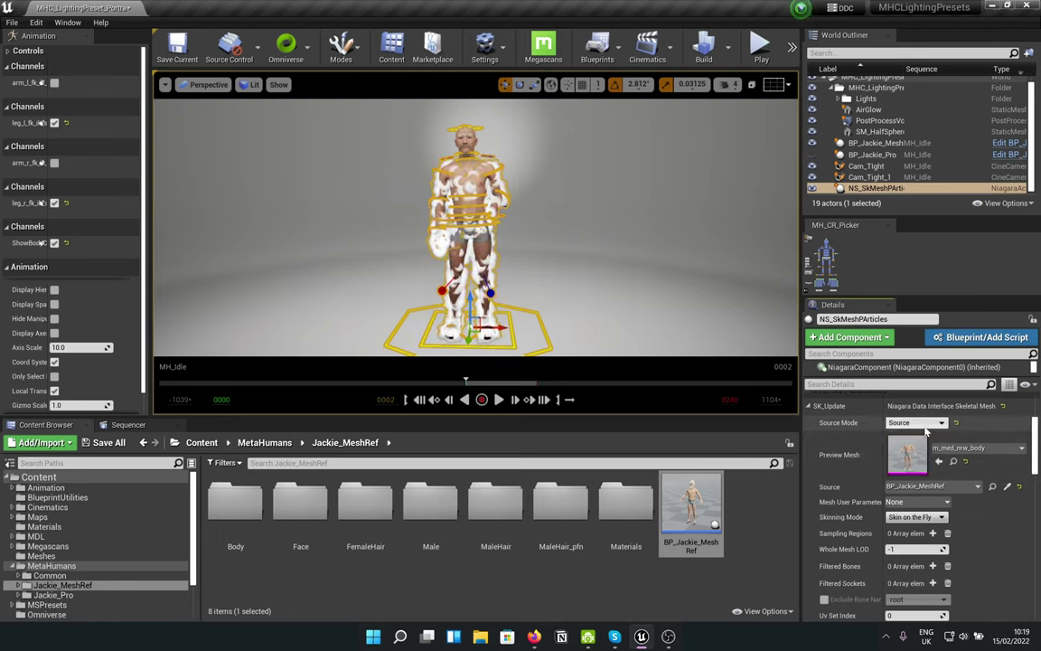
left_click(921, 433)
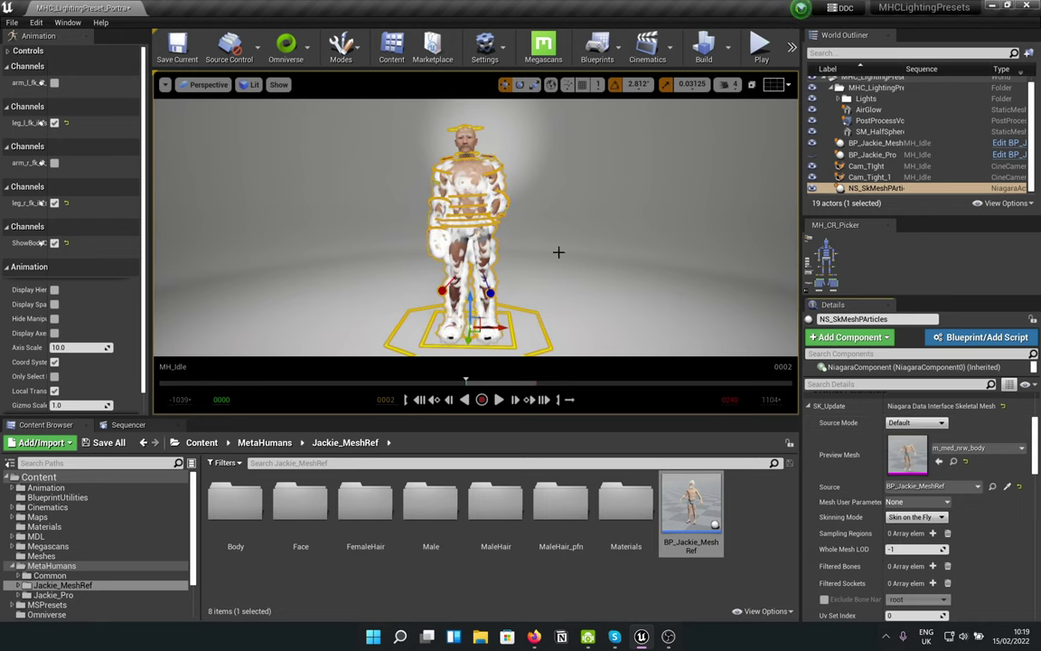
left_click(915, 423)
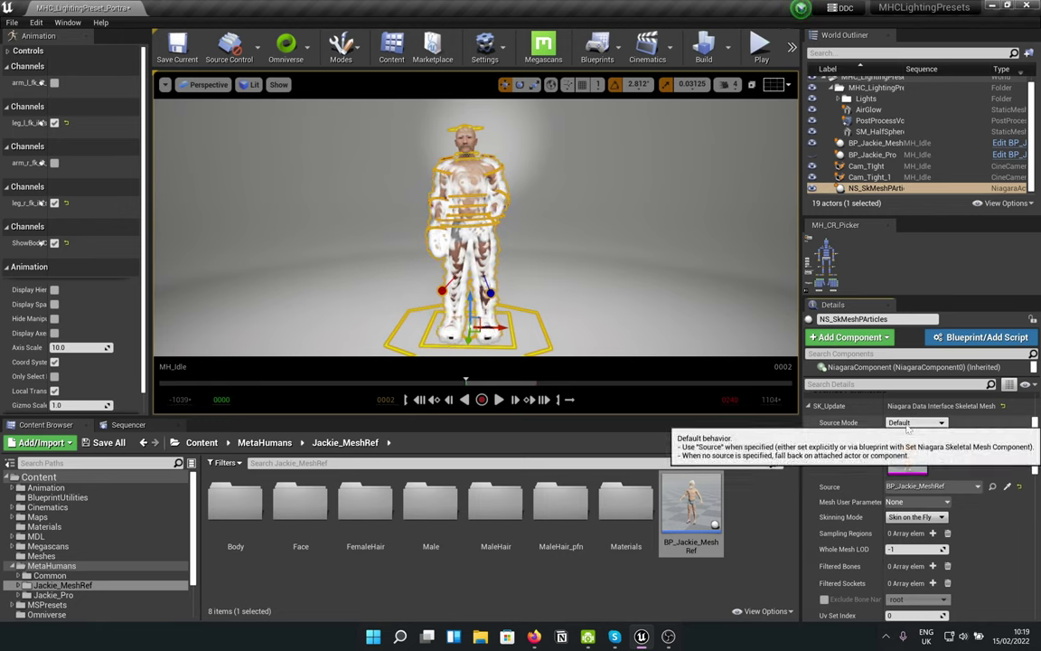
left_click(900, 434)
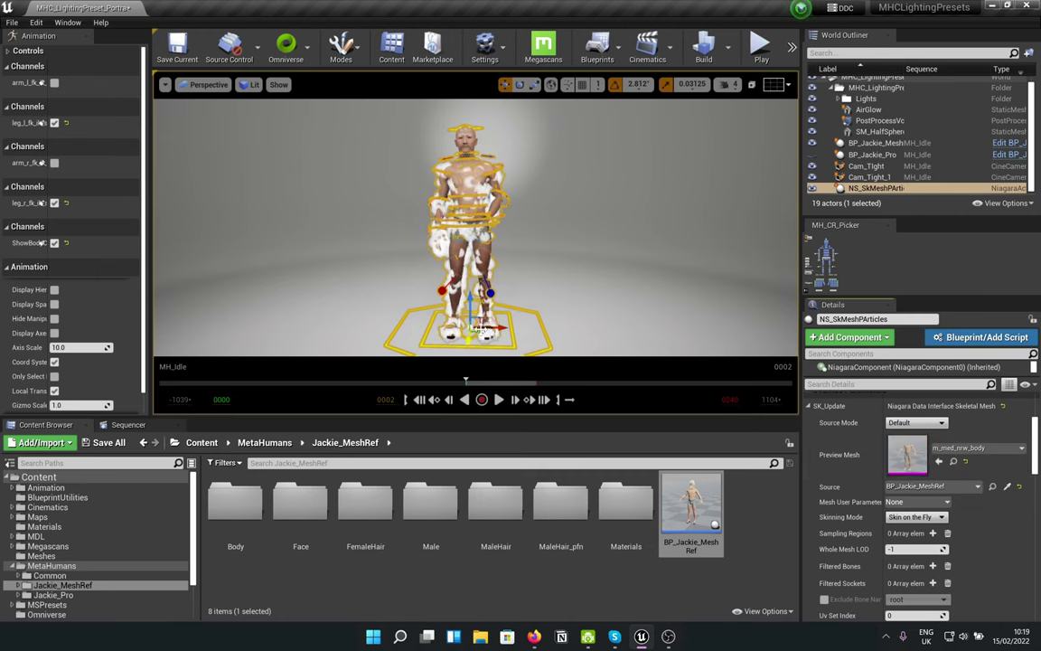
- With the Sequencer showing, hide BP_Jackie_MeshRef and play MH_Idle so only particles animate
left_click(128, 425)
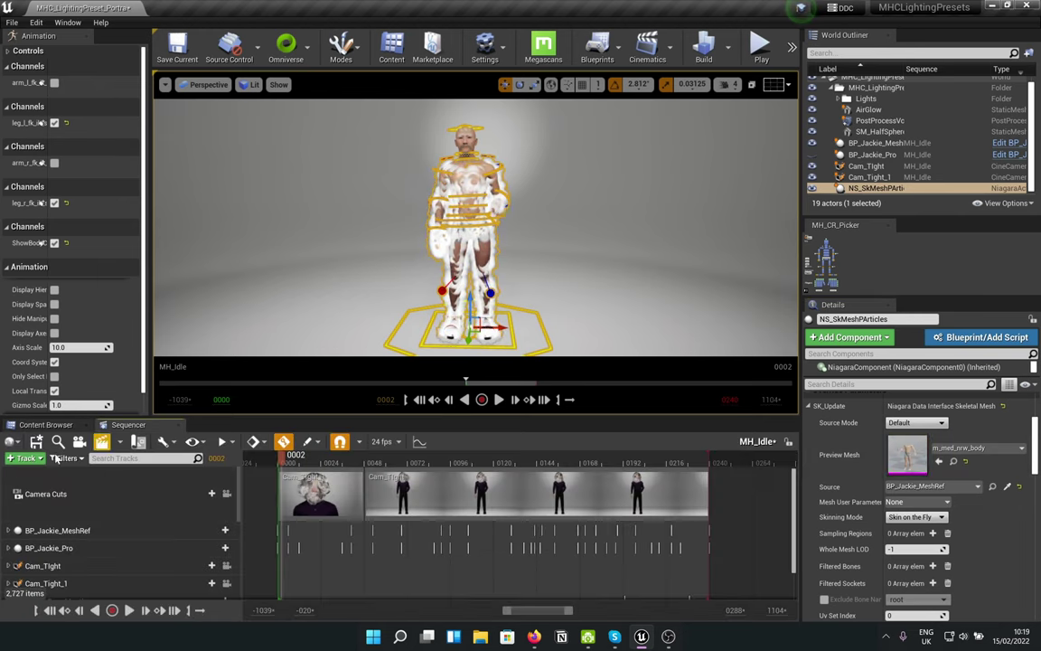
left_click(812, 145)
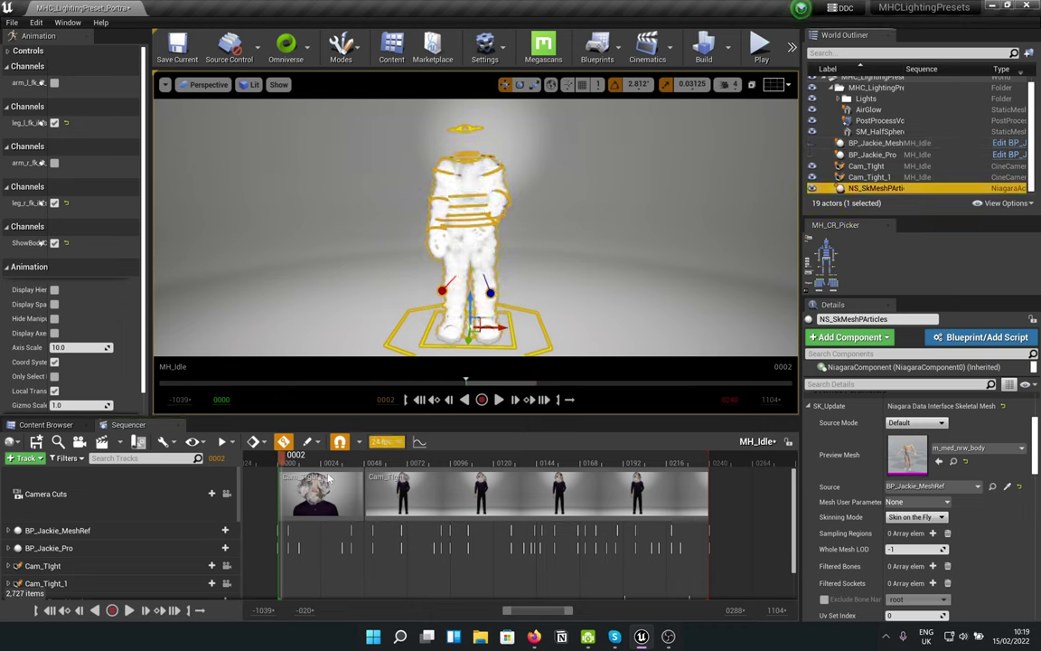
left_click(129, 611)
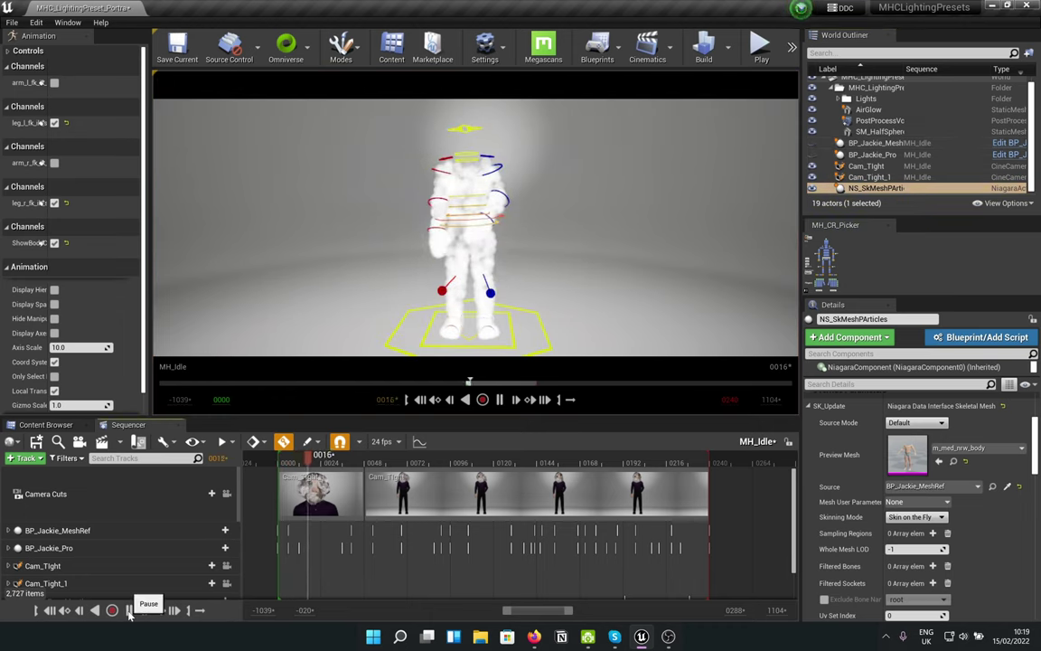